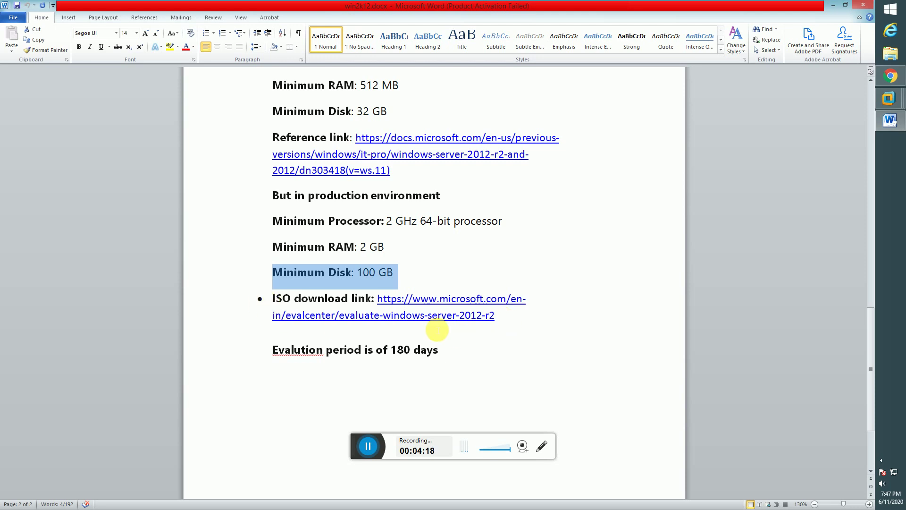
Copy the Windows Server 2012 R2 ISO download link from the document
click(272, 299)
triple_click(289, 301)
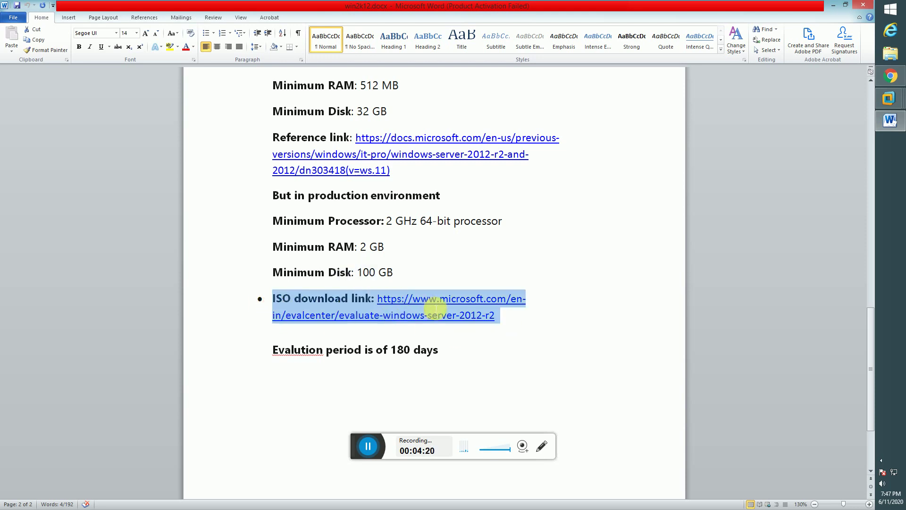
click(523, 326)
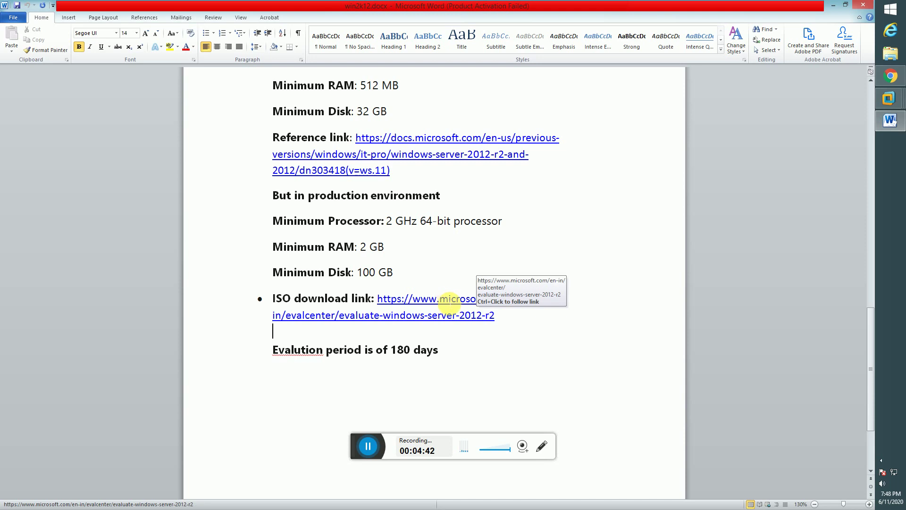
double_click(448, 298)
drag(517, 330, 442, 304)
key(ctrl+c)
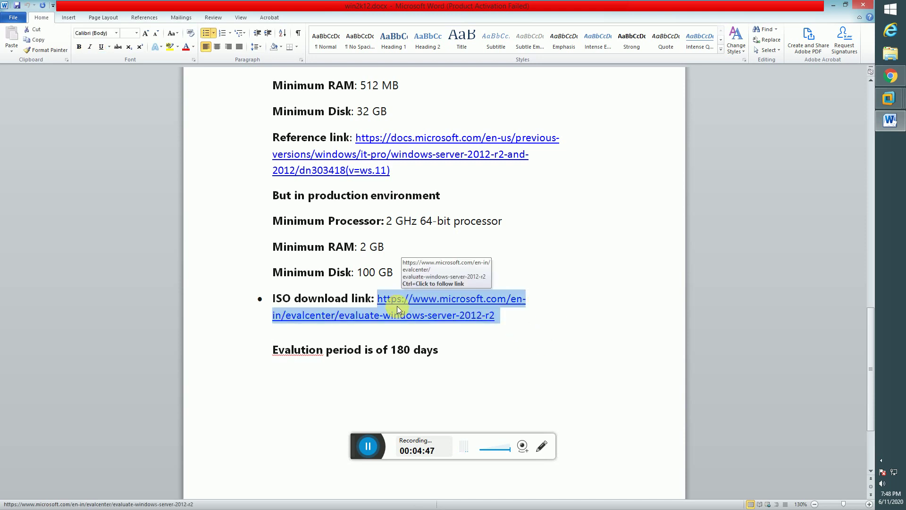
Switch to Chrome and open the copied Evaluation Center link in a new tab
click(891, 77)
key(ctrl+w)
key(ctrl+t)
click(108, 8)
click(132, 26)
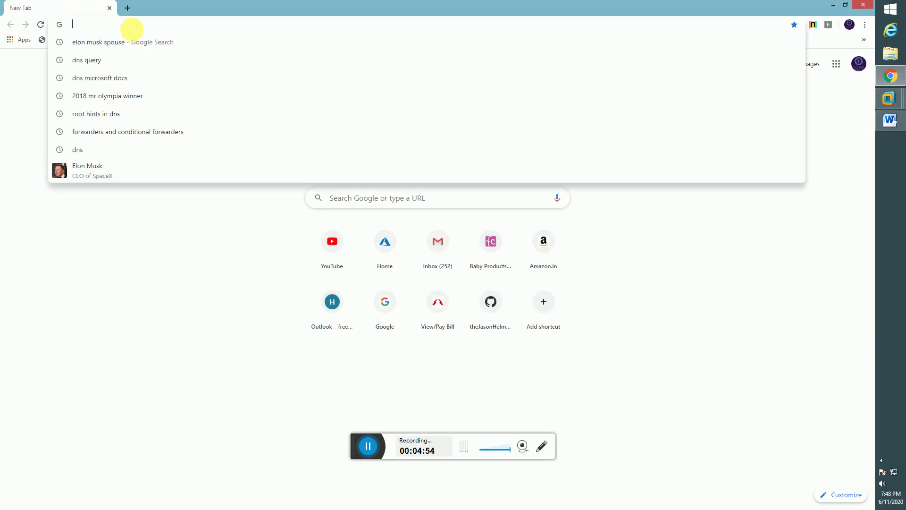
key(ctrl+v)
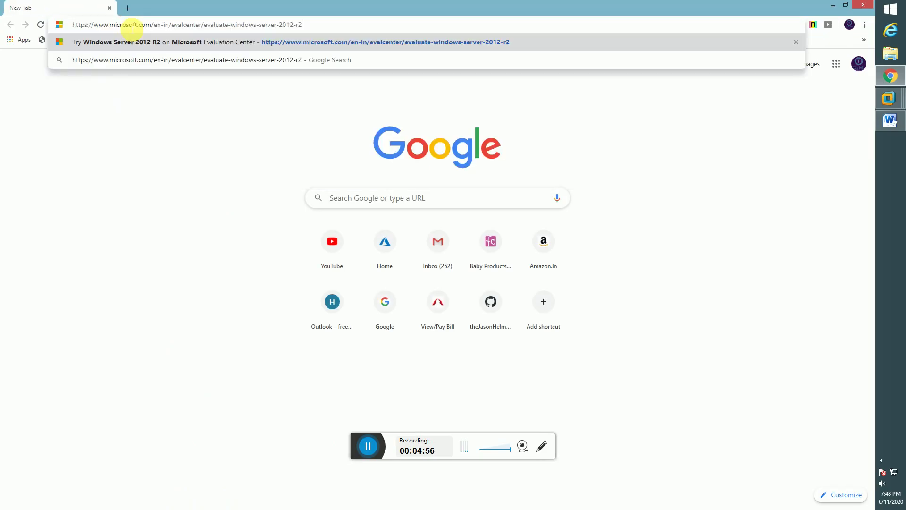
key(Return)
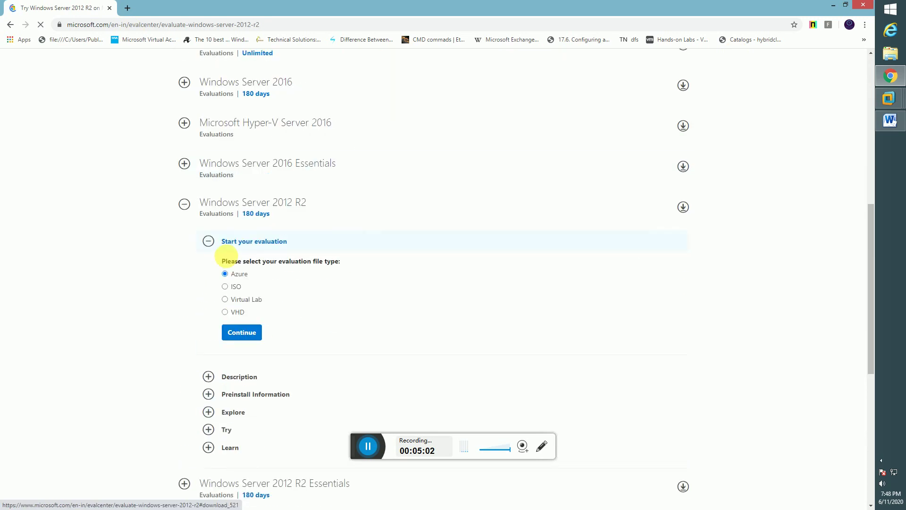
Choose ISO as the evaluation file type for Windows Server 2012 R2 and continue to the registration form
scroll(177, 179, up, 6)
scroll(176, 176, up, 5)
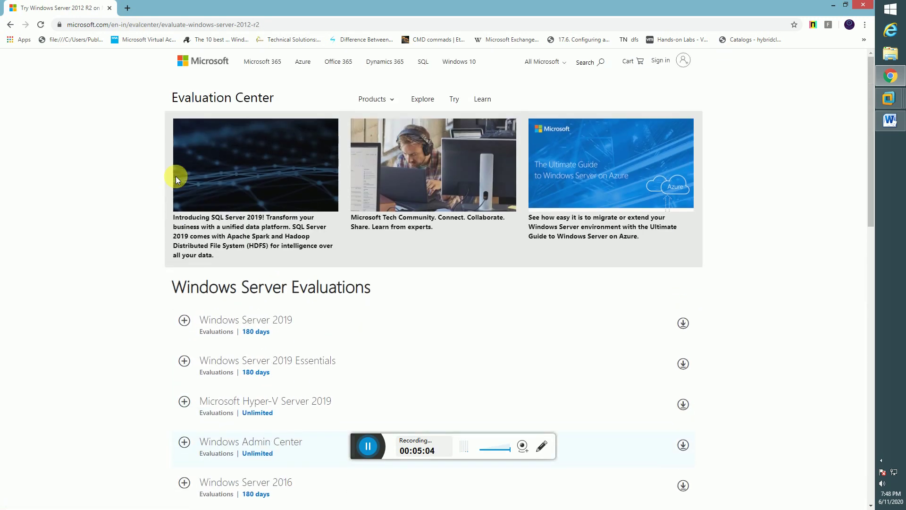
scroll(203, 192, down, 2)
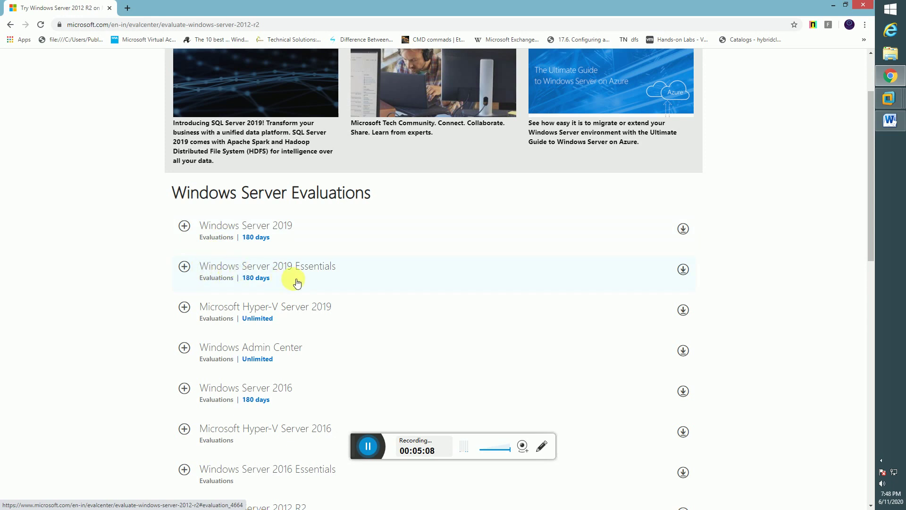
scroll(255, 308, down, 2)
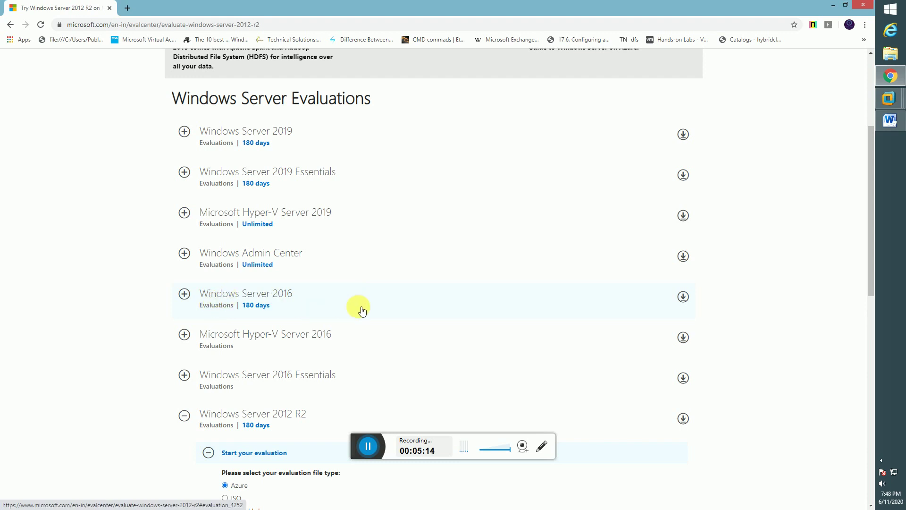
scroll(353, 312, down, 2)
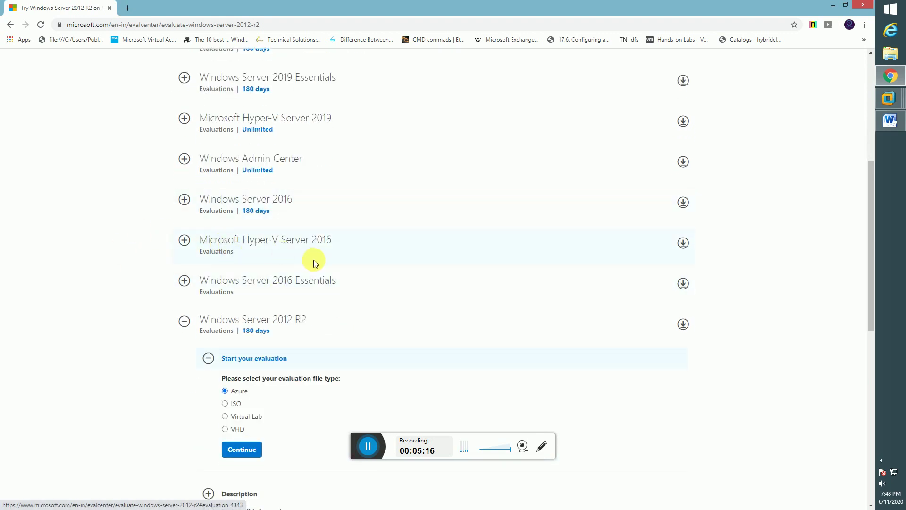
scroll(359, 255, down, 3)
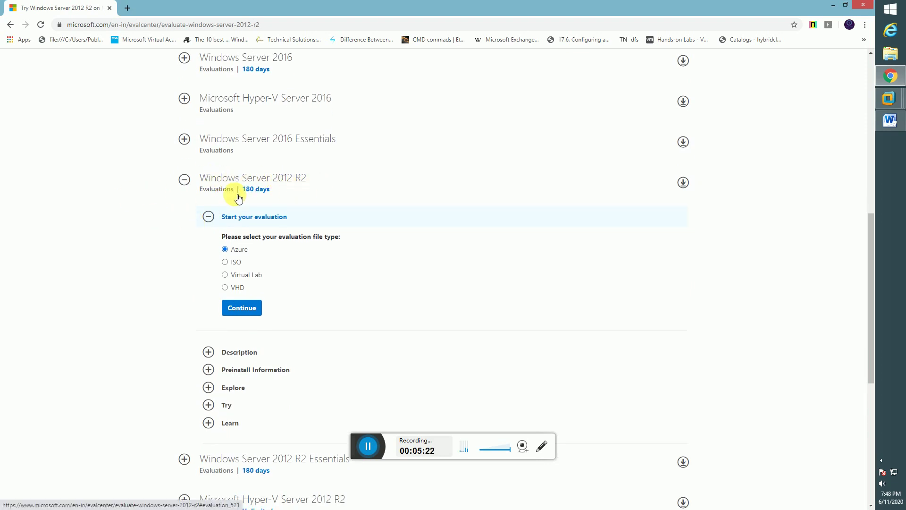
click(424, 196)
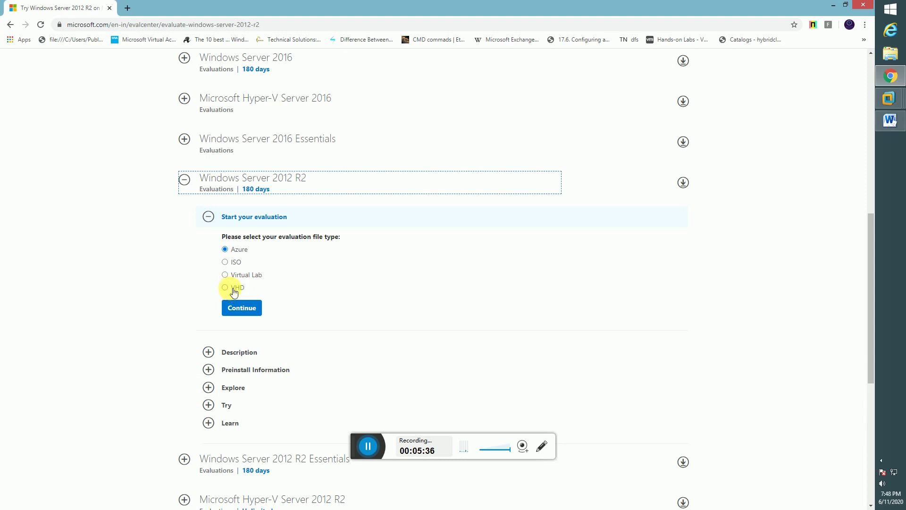
click(225, 263)
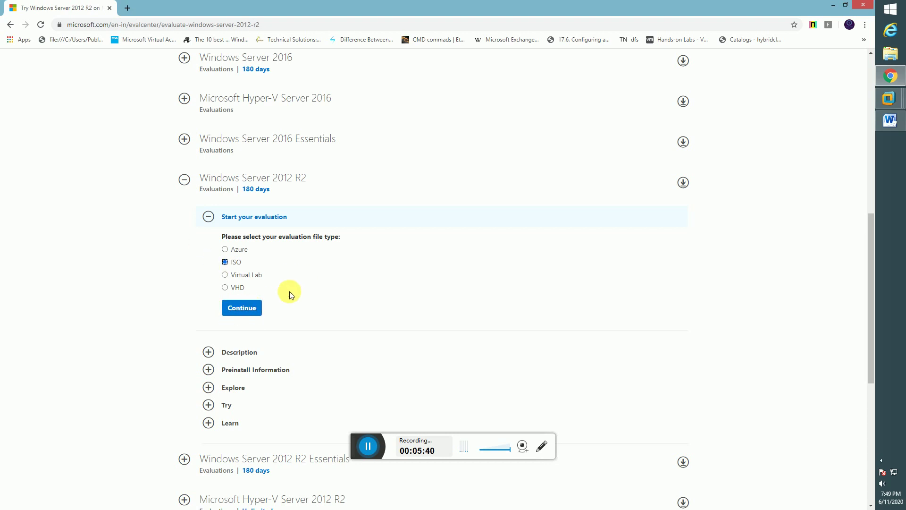
click(245, 309)
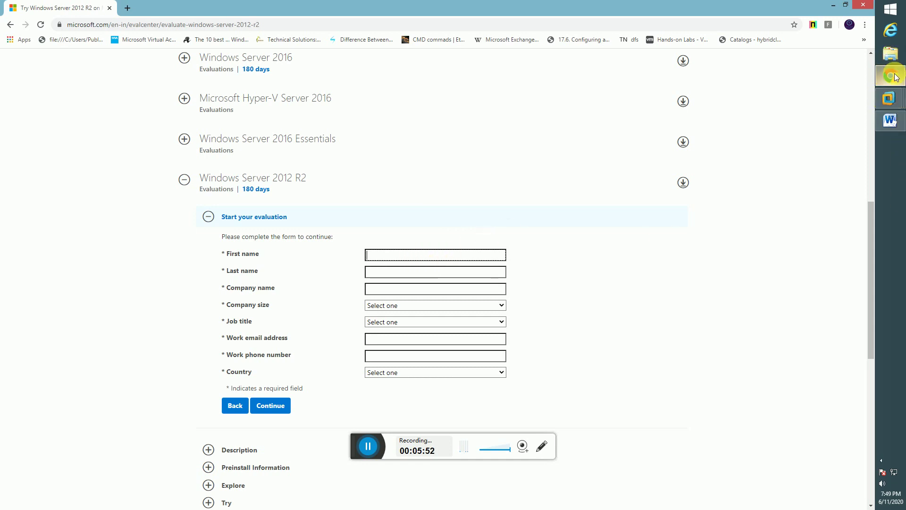
Switch to File Explorer, check the windows folder on Virtualization (D:), and return to This PC
click(887, 55)
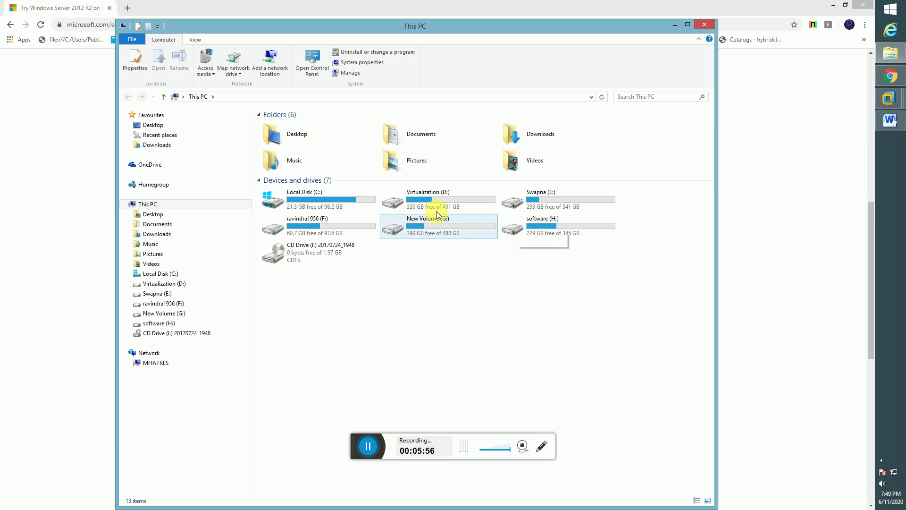
double_click(423, 204)
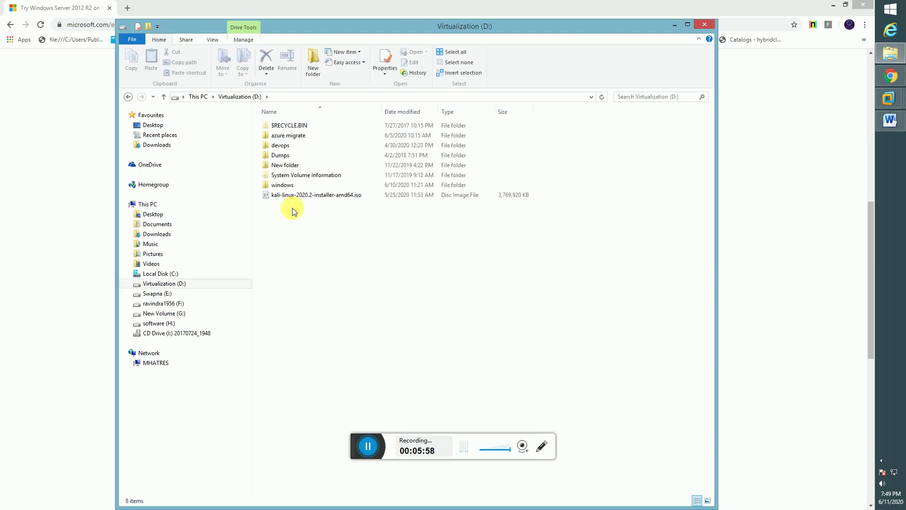
double_click(273, 185)
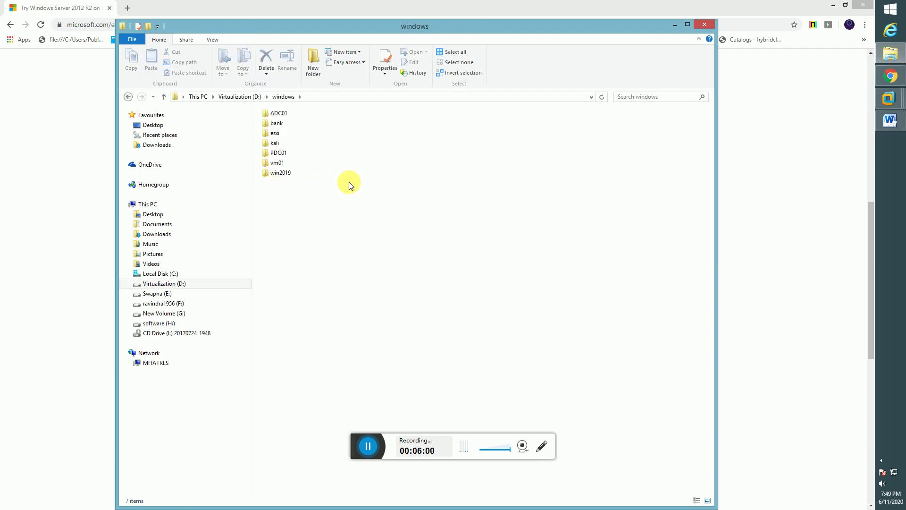
click(124, 101)
click(124, 100)
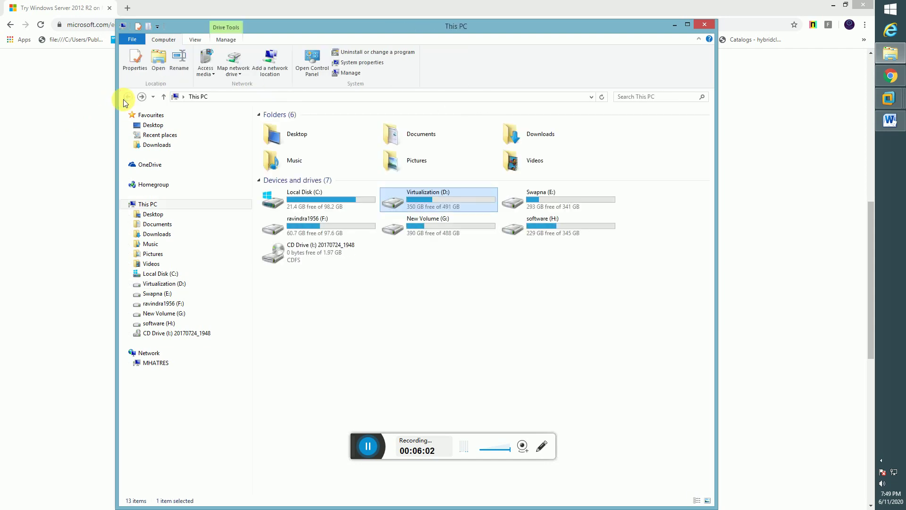
Copy WIN2012R2.ISO from H:\Software\ISO\ntms to the Virtualization (D:) drive and minimize the copy progress window
double_click(510, 228)
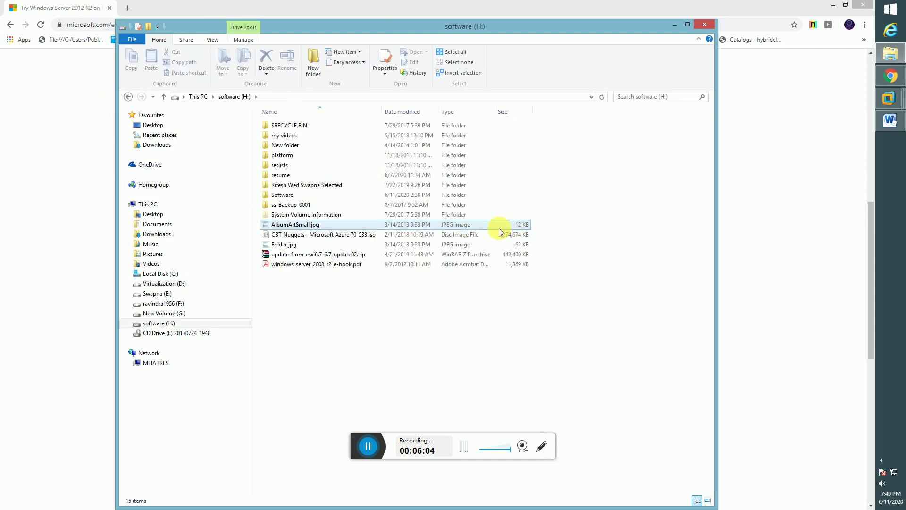
double_click(268, 195)
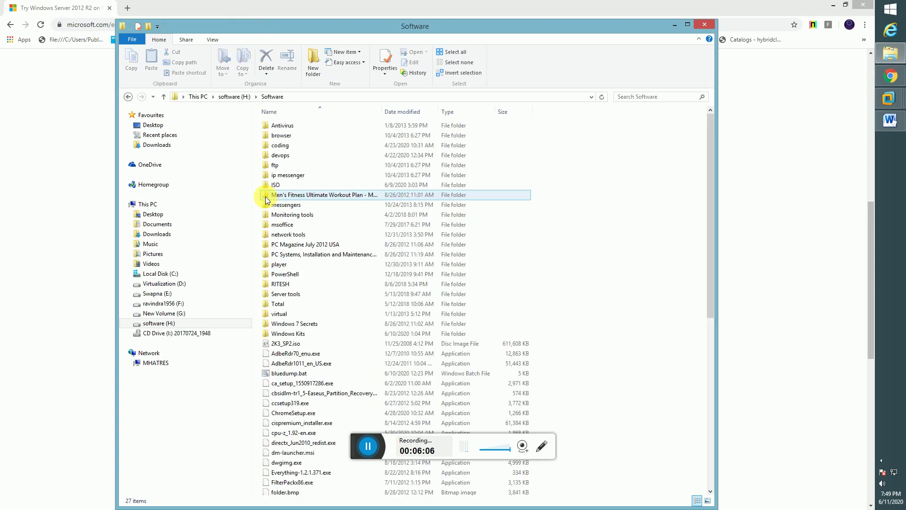
double_click(270, 185)
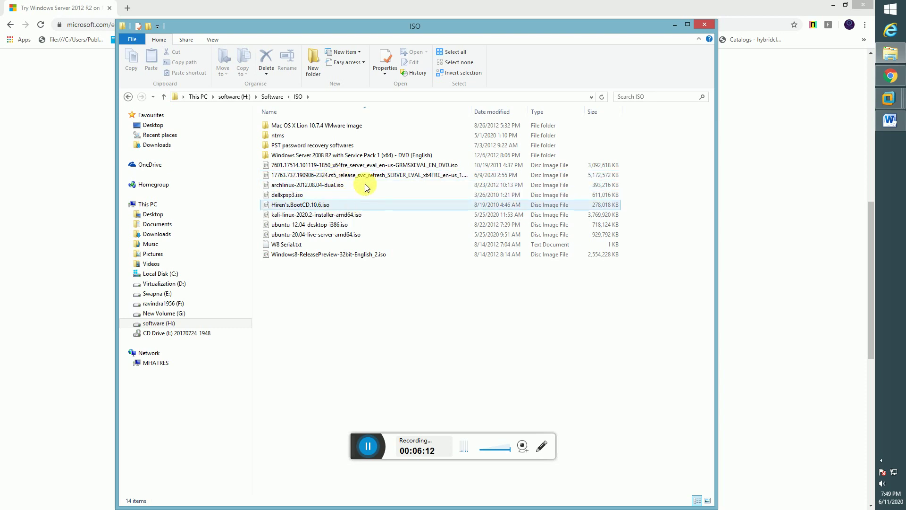
double_click(268, 137)
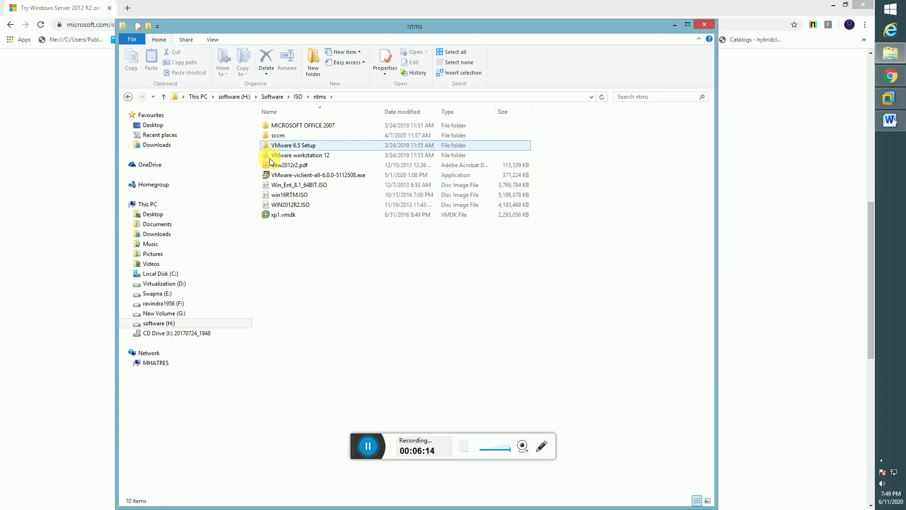
click(273, 208)
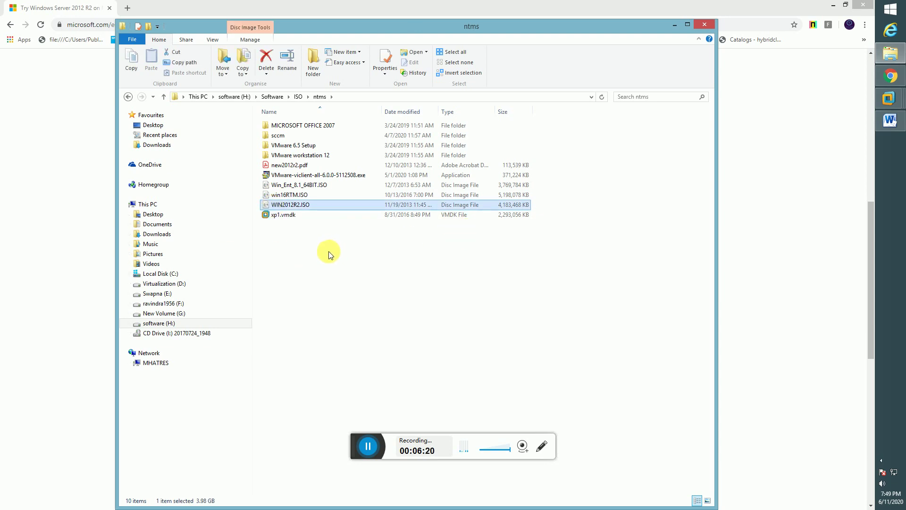
key(ctrl+c)
click(152, 283)
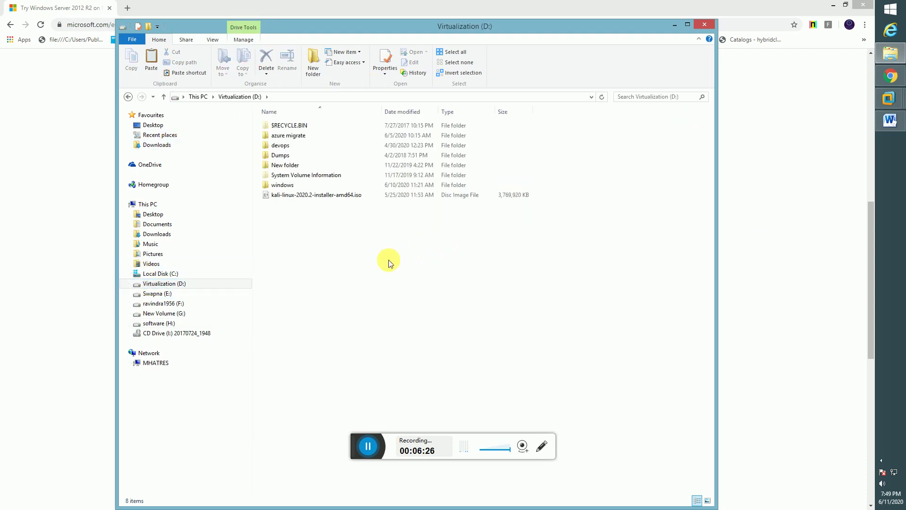
key(ctrl+v)
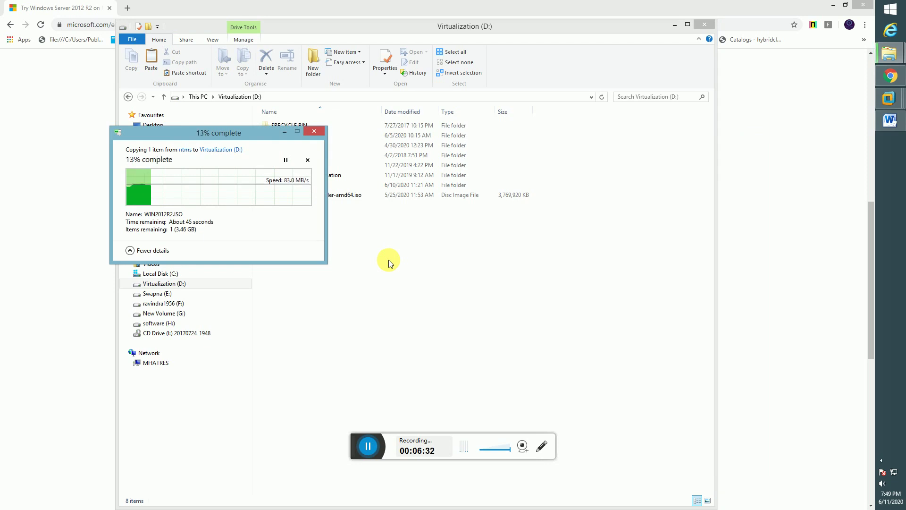
click(284, 131)
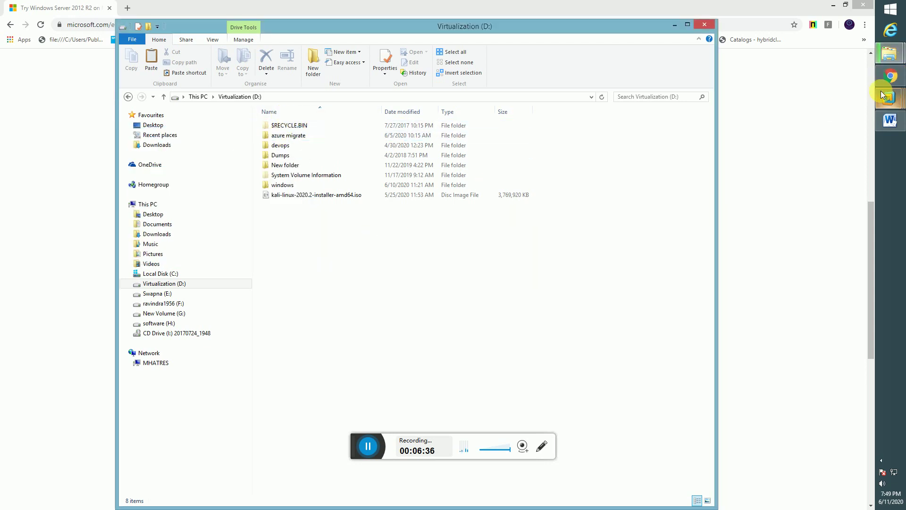
Switch to VMware Workstation and start creating a new virtual machine with the Typical configuration
mouse_move(881, 94)
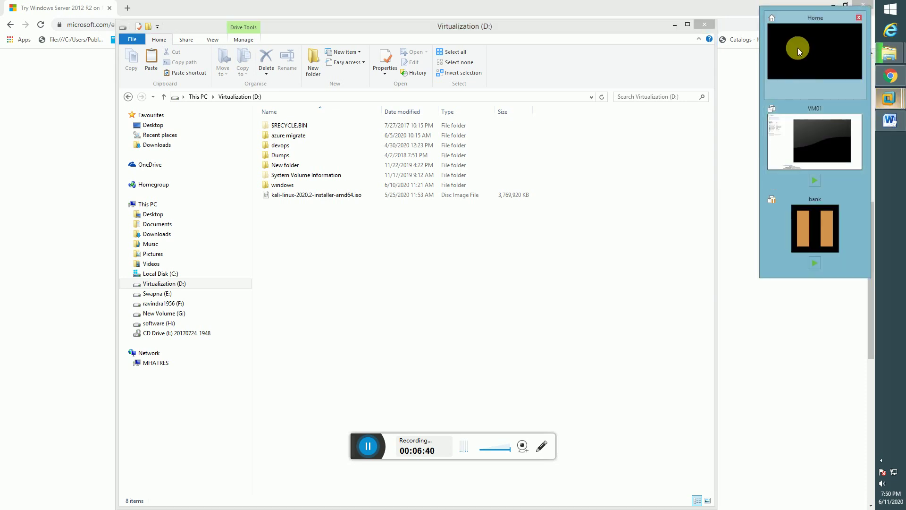
click(804, 56)
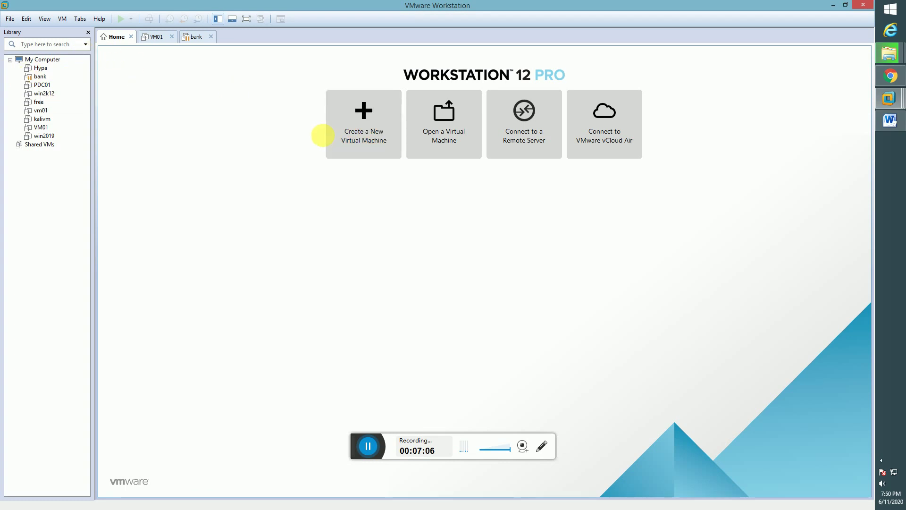
click(371, 136)
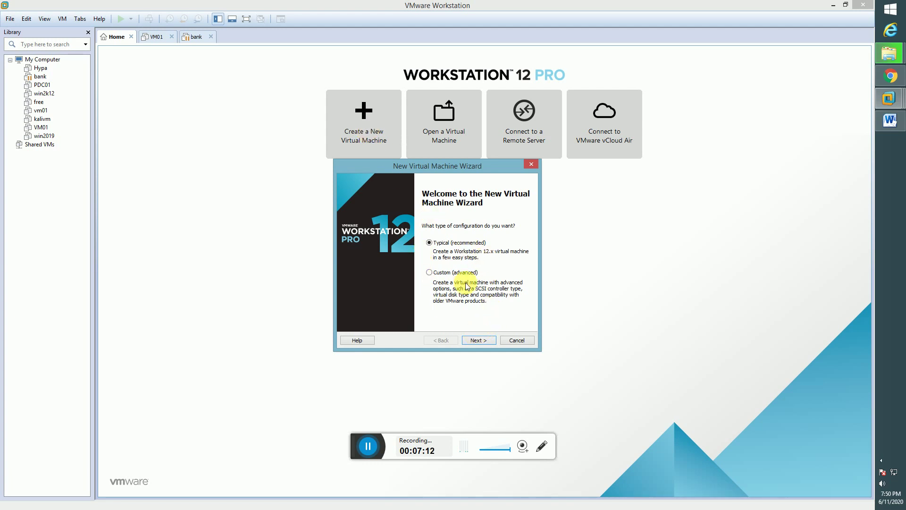
click(479, 340)
Check for WIN2012R2.ISO on the Virtualization (D:) drive in File Explorer, then return to the New Virtual Machine Wizard
key(alt+Tab)
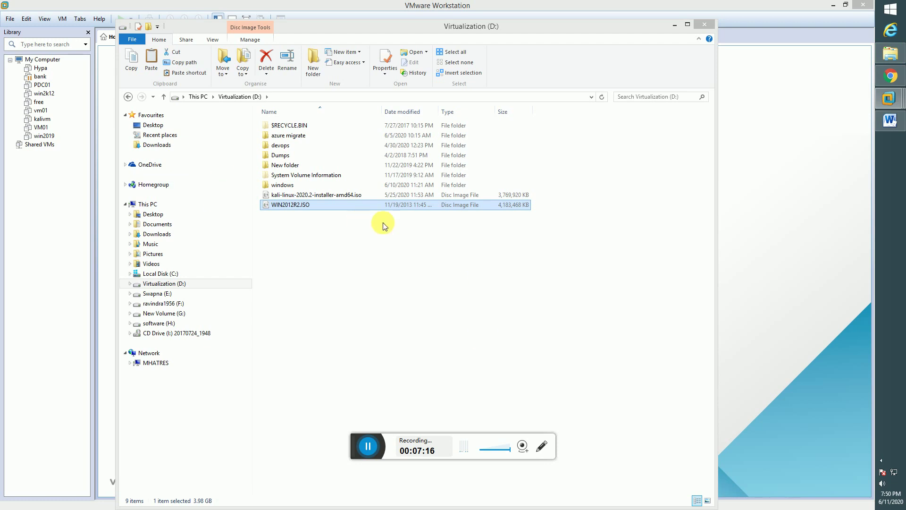
drag(529, 267, 302, 210)
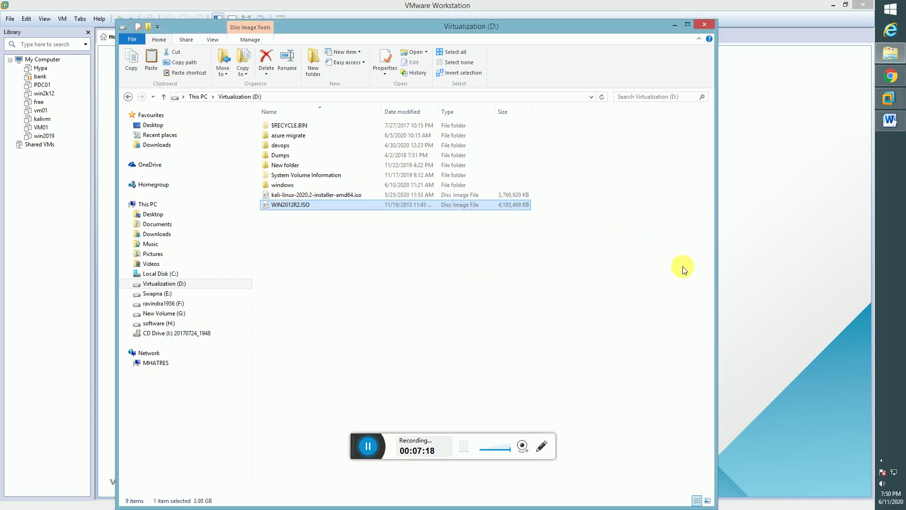
click(771, 270)
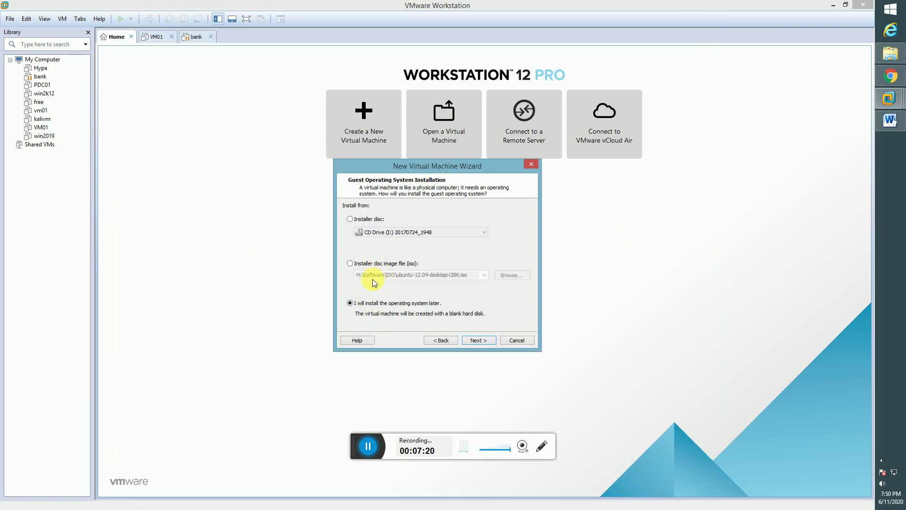
Review the wizard's configuration type page and set the guest operating system to install from an installer disc image file (iso)
click(438, 341)
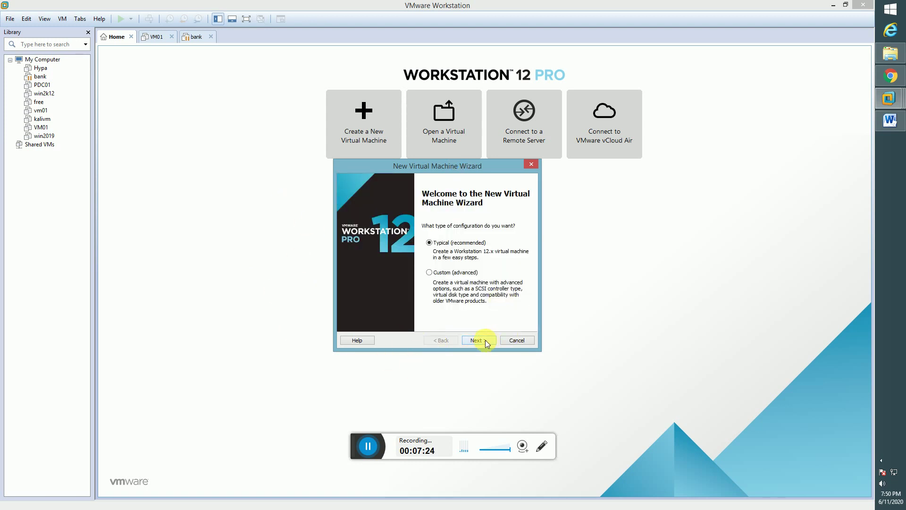
click(472, 341)
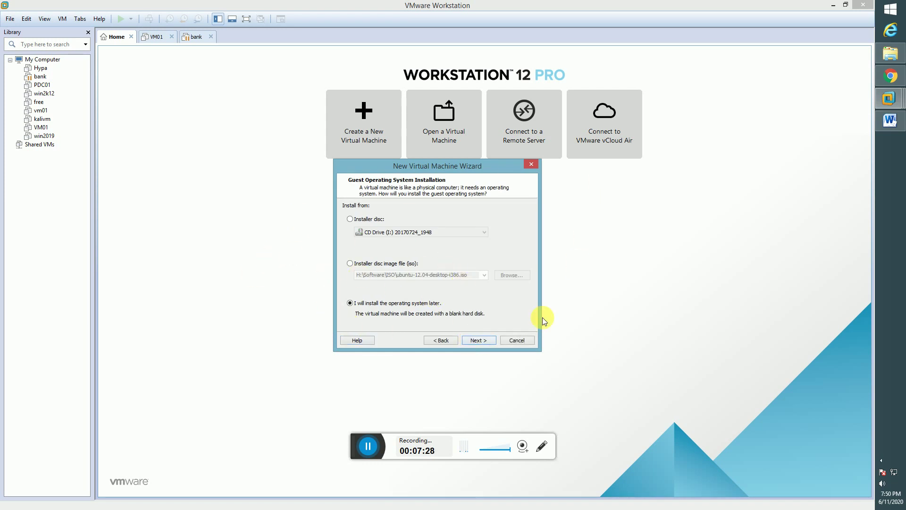
click(391, 267)
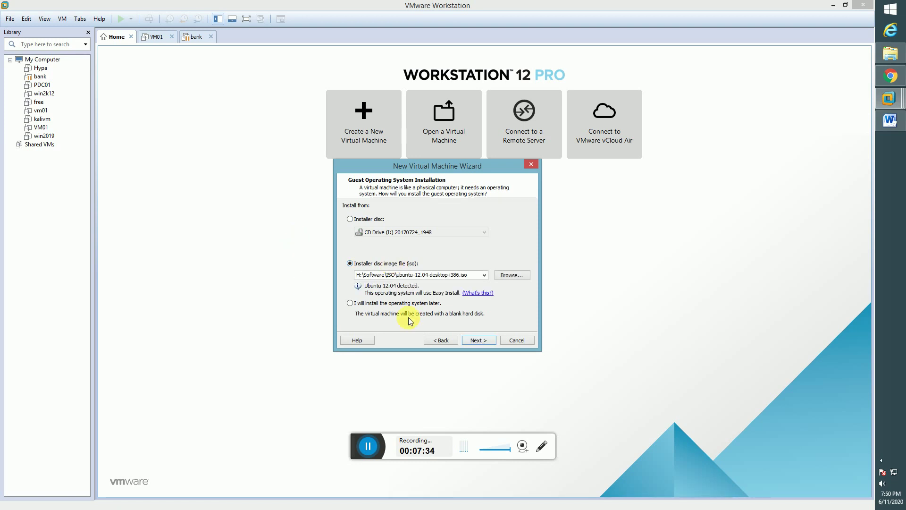
Select WIN2012R2.ISO from the Virtualization (D:) drive as the installer disc image and continue to the virtual machine naming page
click(506, 275)
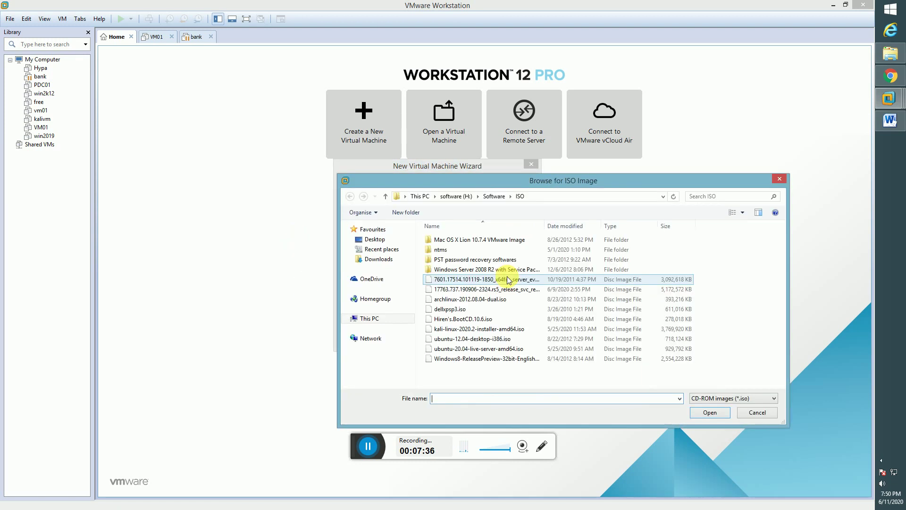
click(423, 200)
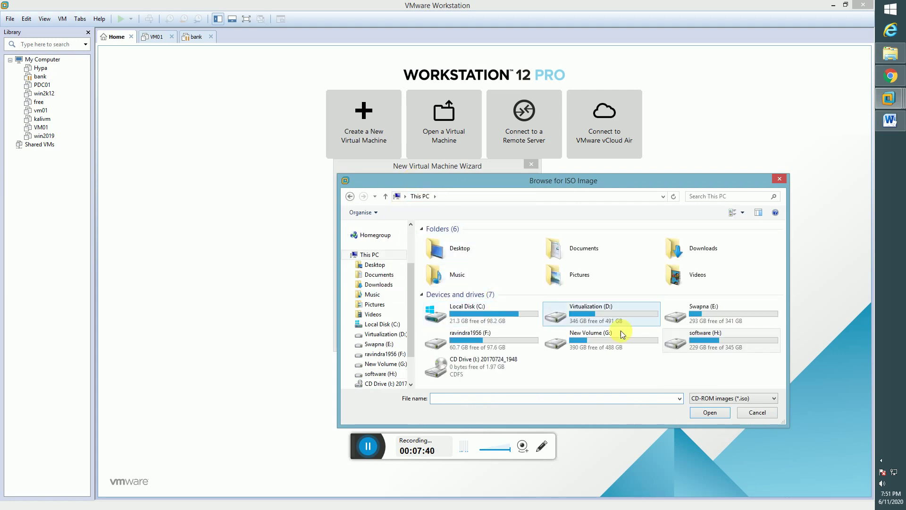
click(588, 314)
double_click(588, 313)
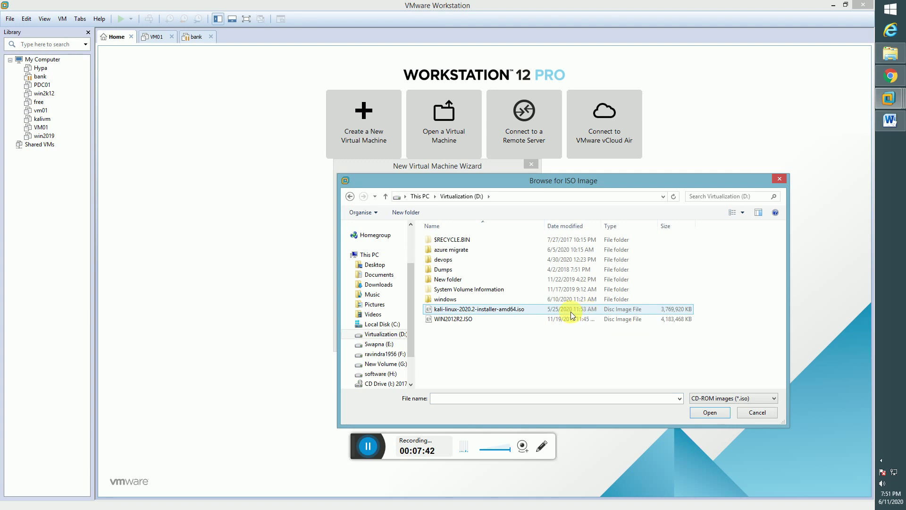
double_click(445, 319)
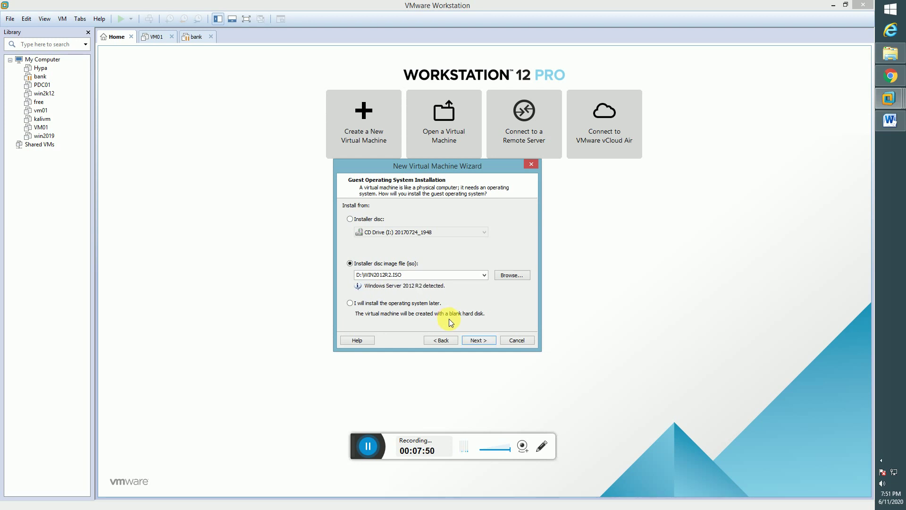
click(478, 339)
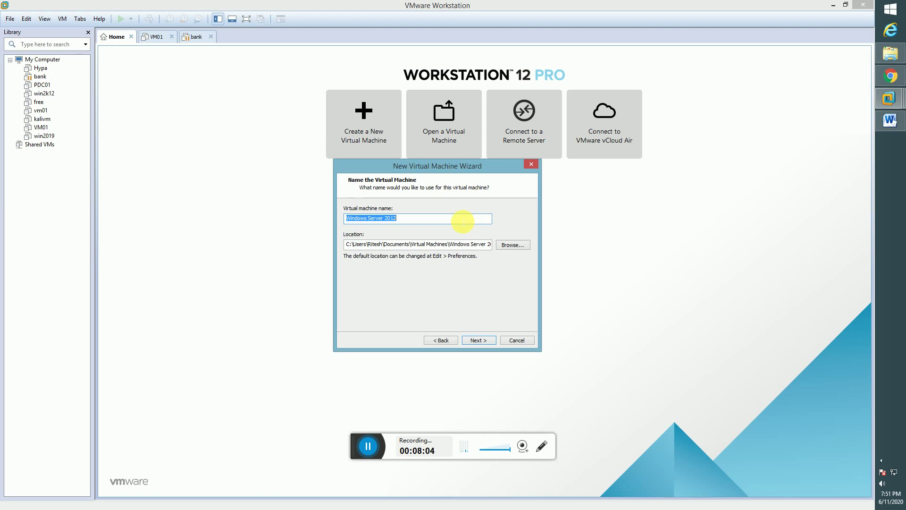
Name the virtual machine win01 and browse for its location to the windows folder on the Virtualization (D:) drive
text(win01)
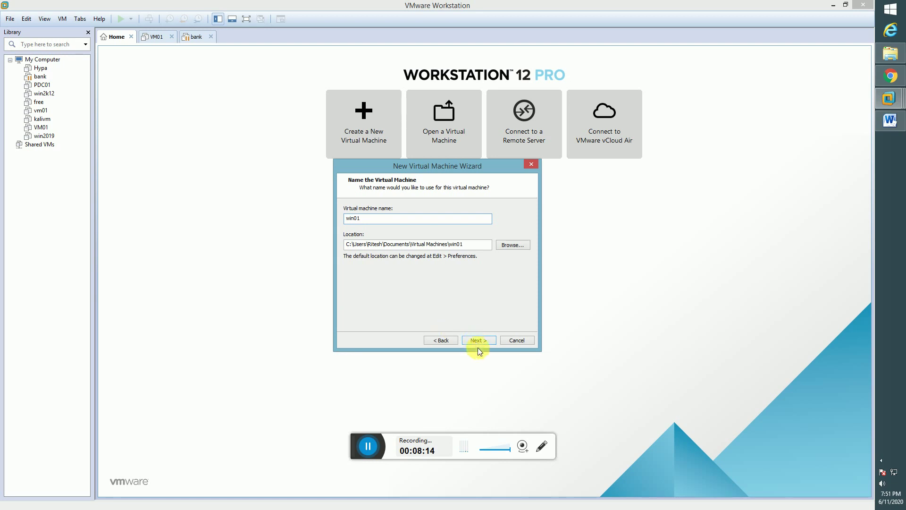
click(517, 245)
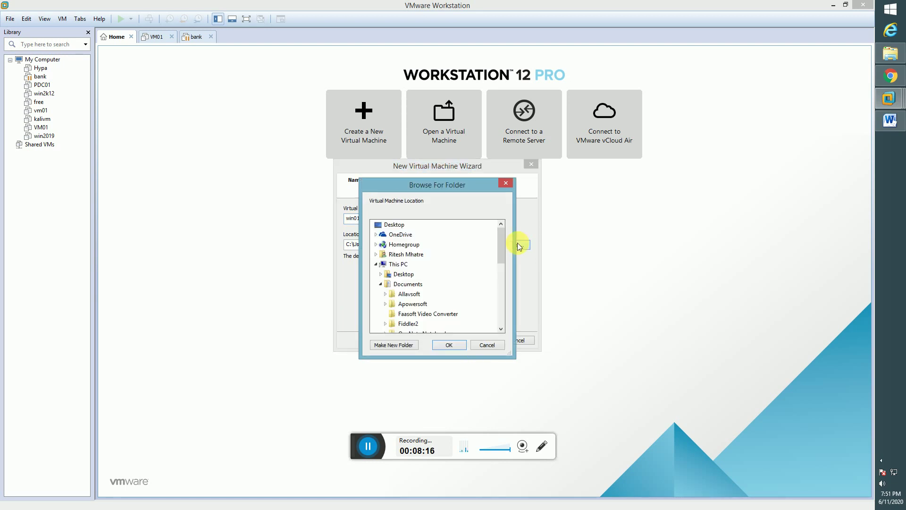
click(376, 264)
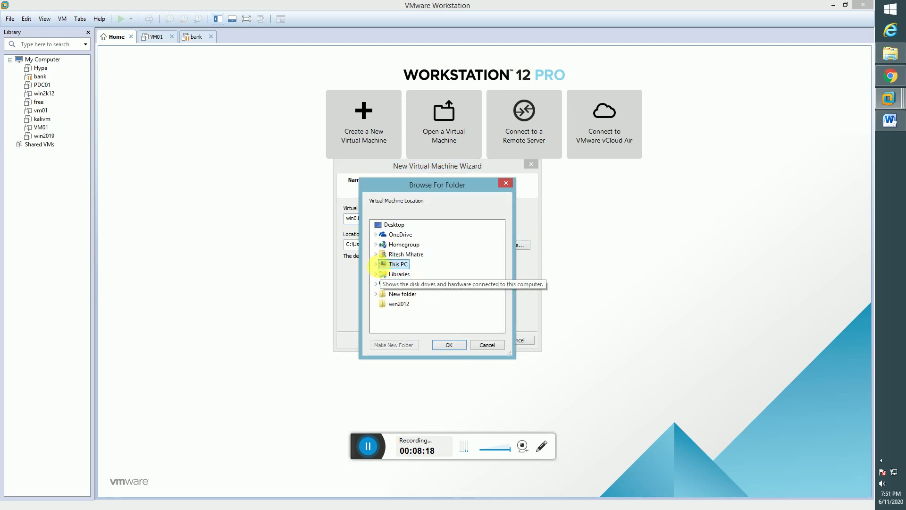
click(376, 264)
scroll(393, 283, down, 1)
scroll(393, 283, down, 4)
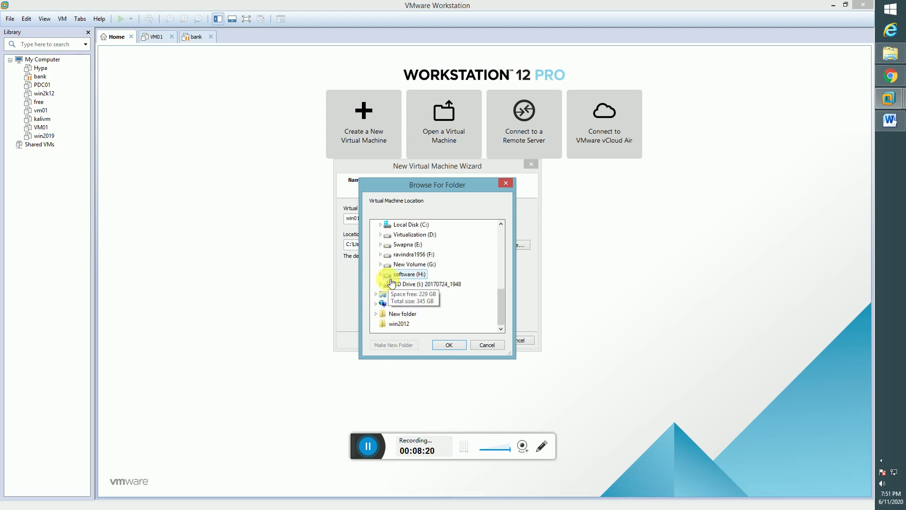
scroll(396, 285, up, 1)
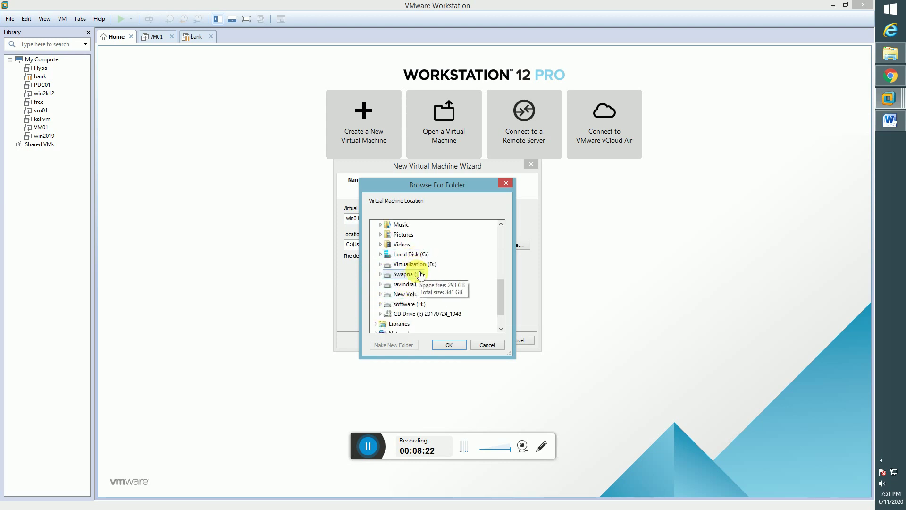
click(409, 263)
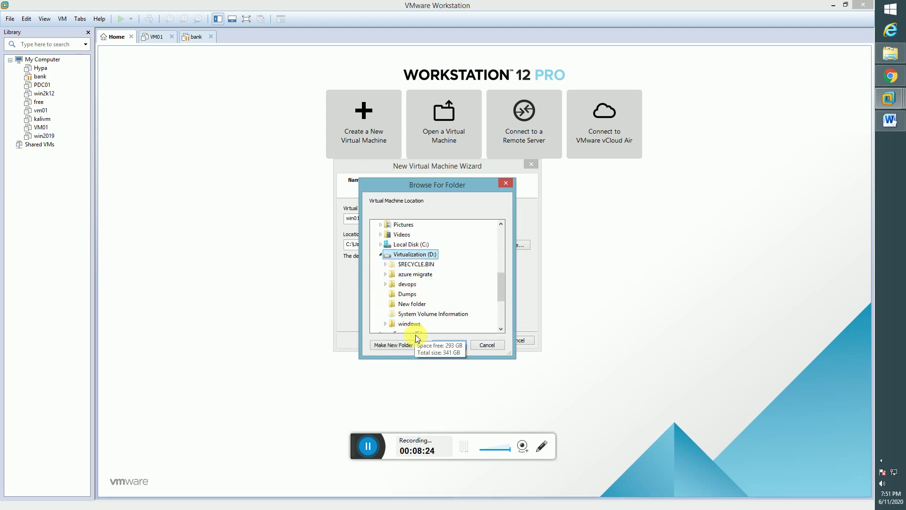
click(409, 324)
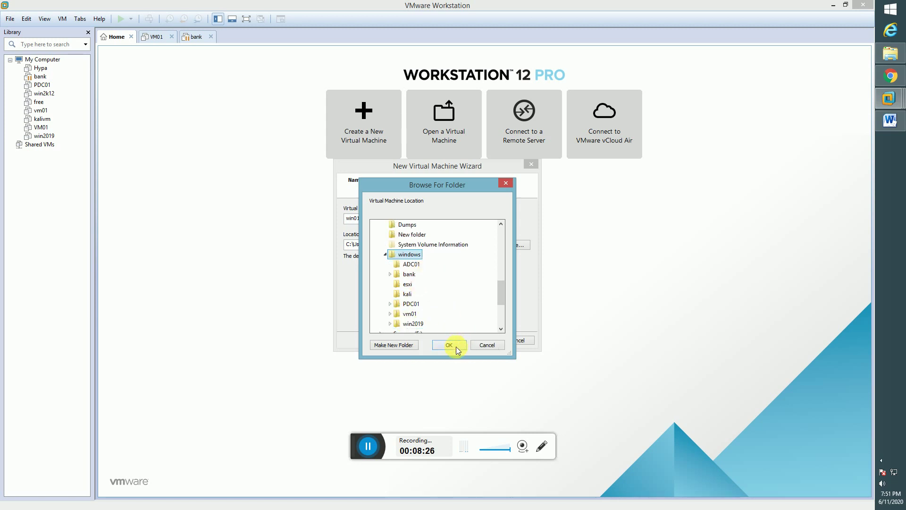
Create a new folder win01 inside the windows folder, use it as the virtual machine location and continue to the disk capacity page
click(404, 344)
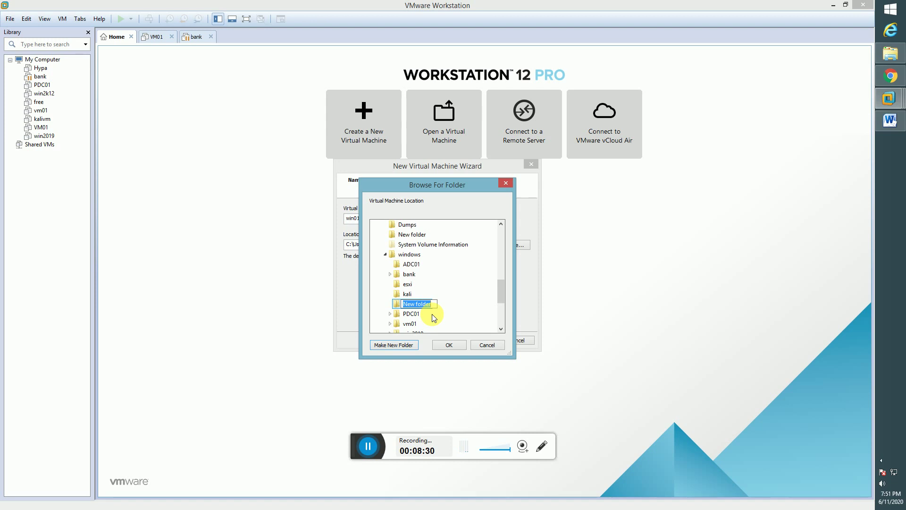
text(win01)
key(Return)
click(438, 346)
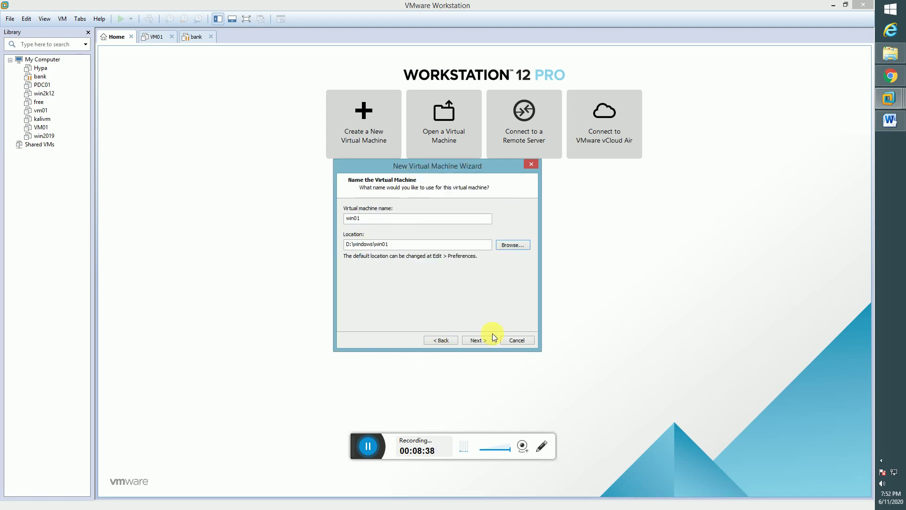
click(479, 336)
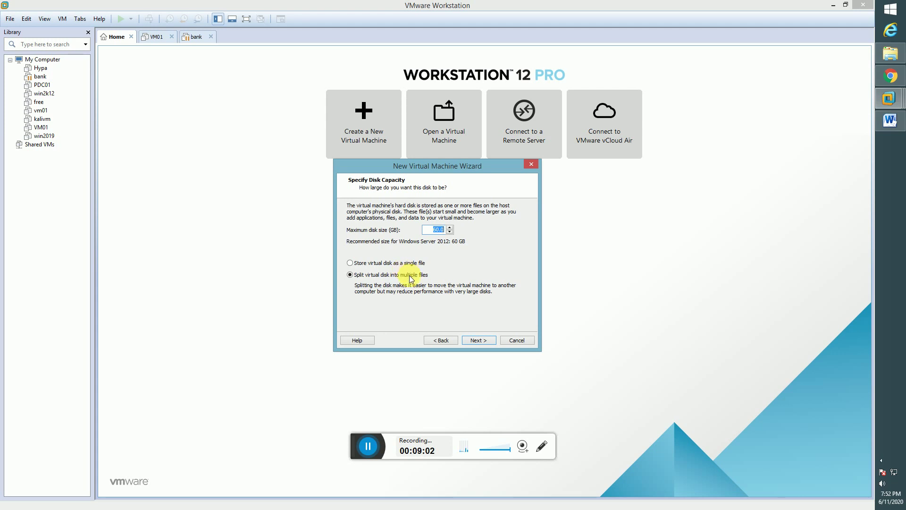
Accept the 60 GB disk split into multiple files, then customize the hardware to use 2 cores per processor
click(477, 341)
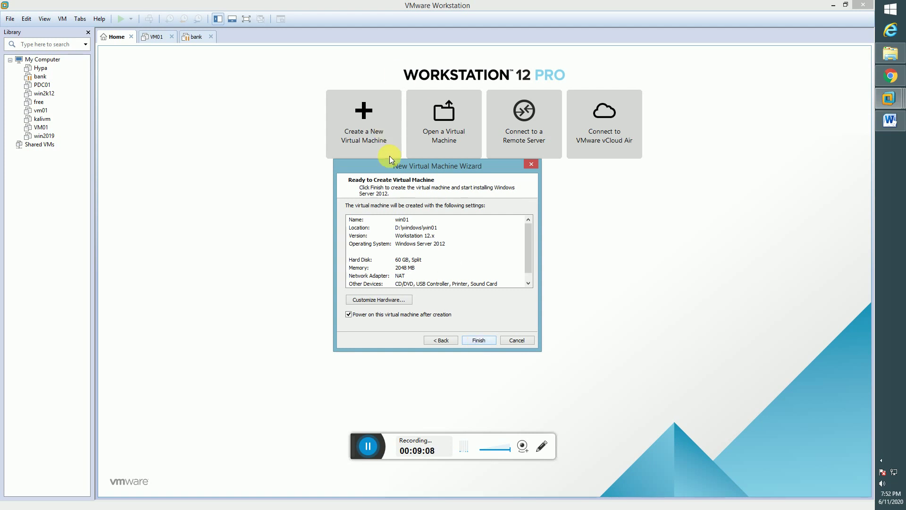
click(357, 301)
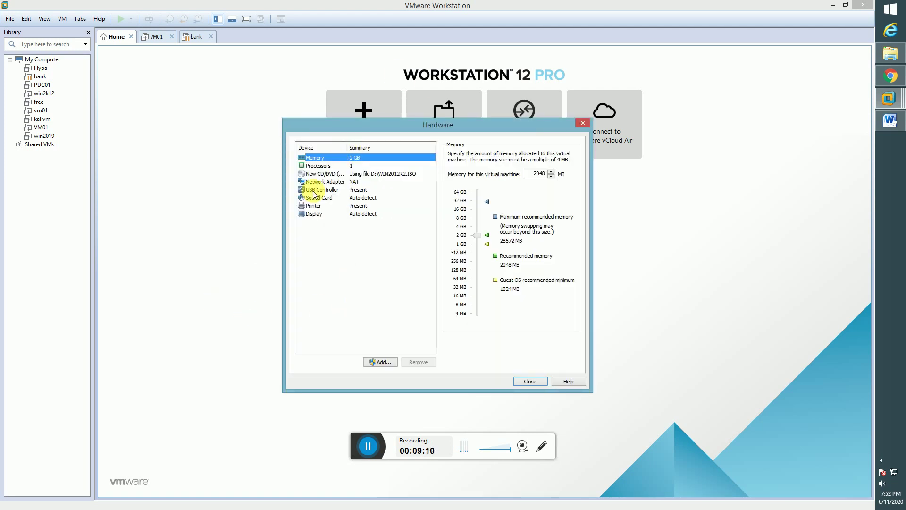
click(312, 165)
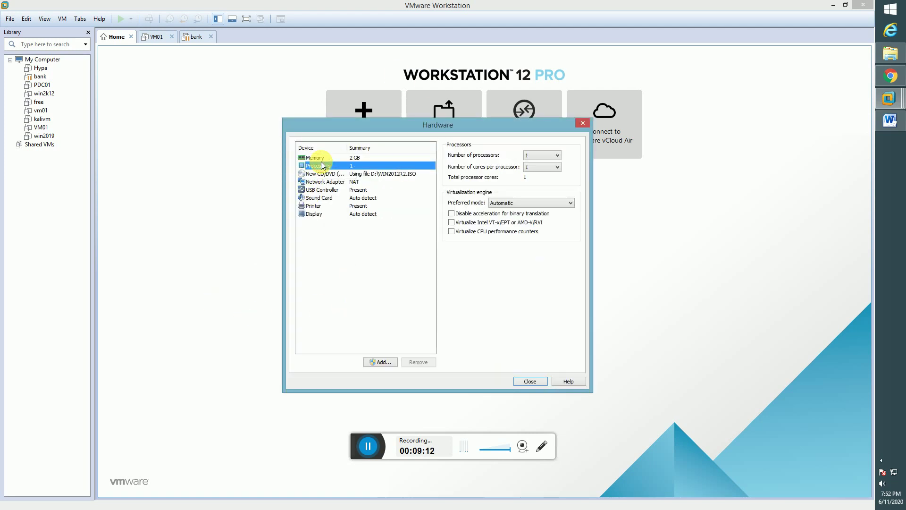
click(529, 167)
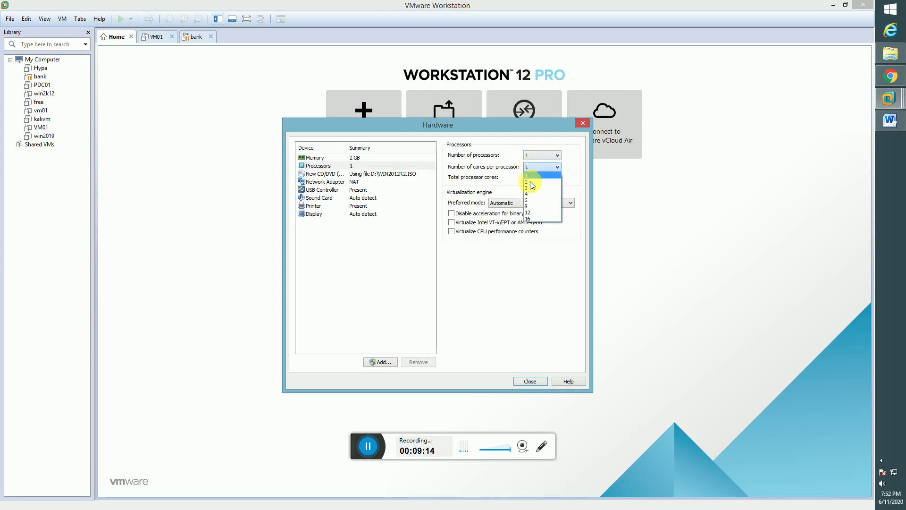
click(528, 181)
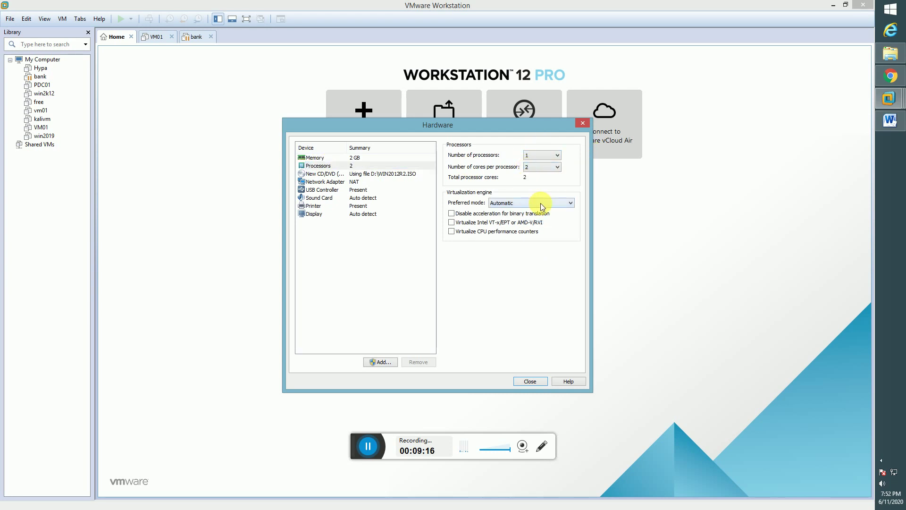
Set the network adapter to the custom specific virtual network VMnet1 (Host-only)
click(327, 183)
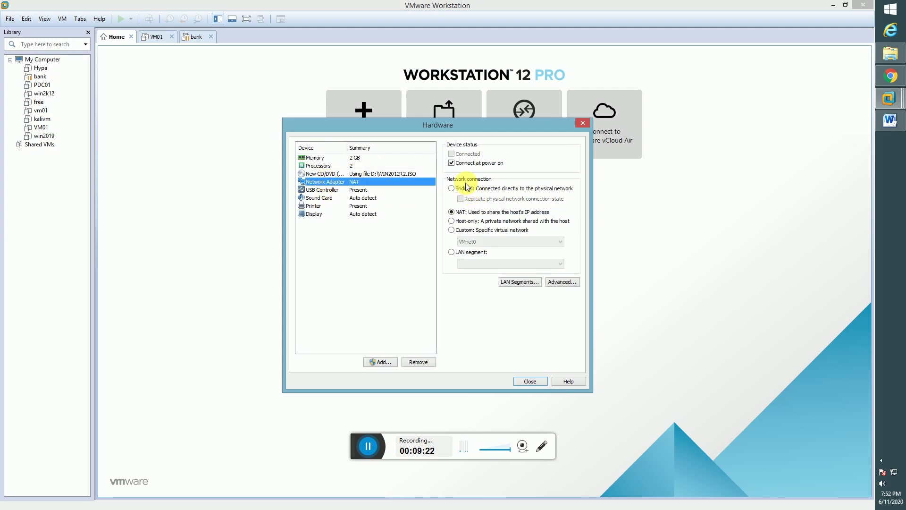
click(468, 234)
click(491, 242)
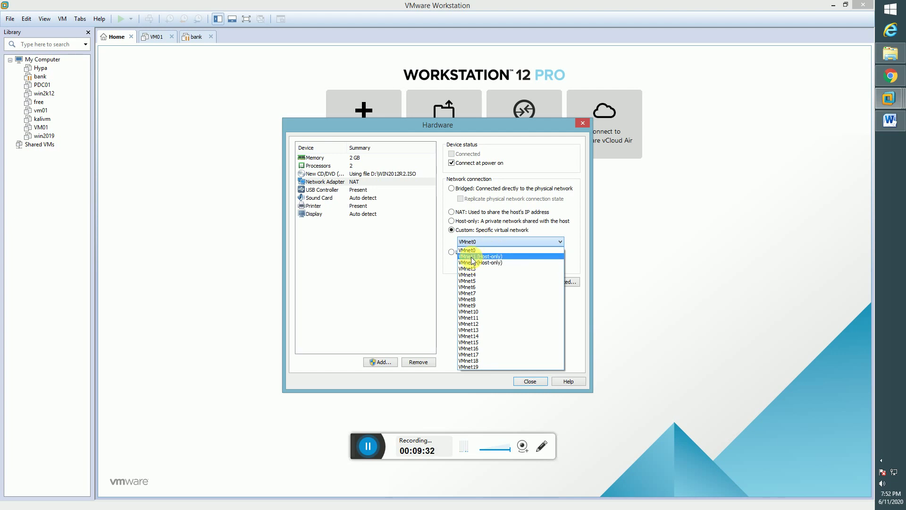
click(471, 256)
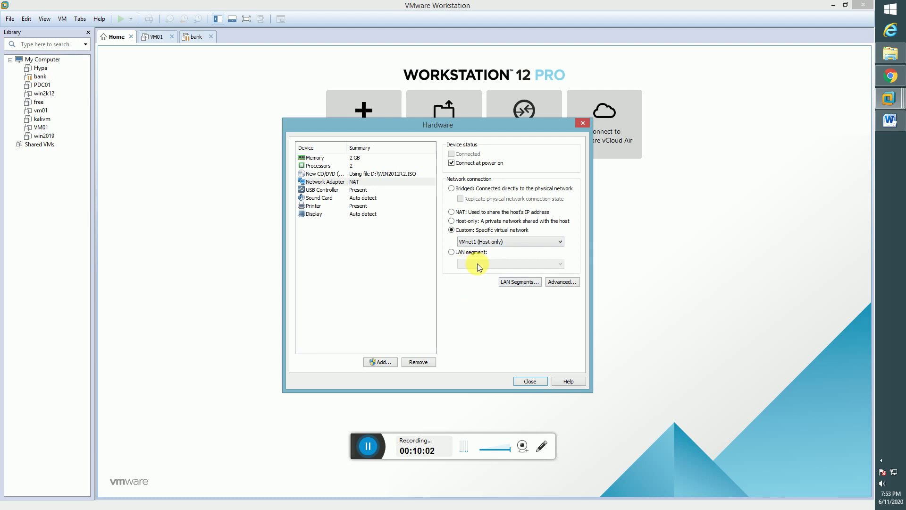
Review the USB controller and sound card settings, and remove the printer from the virtual machine's hardware
click(320, 190)
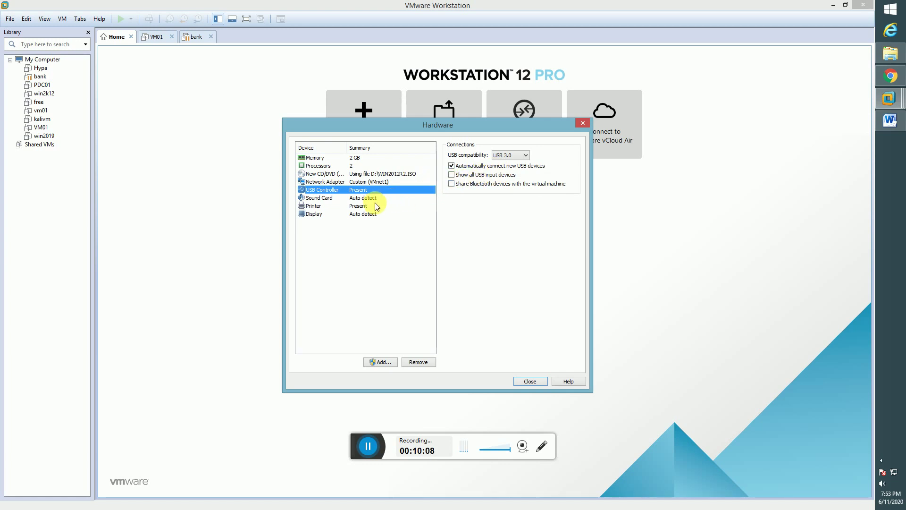
click(360, 199)
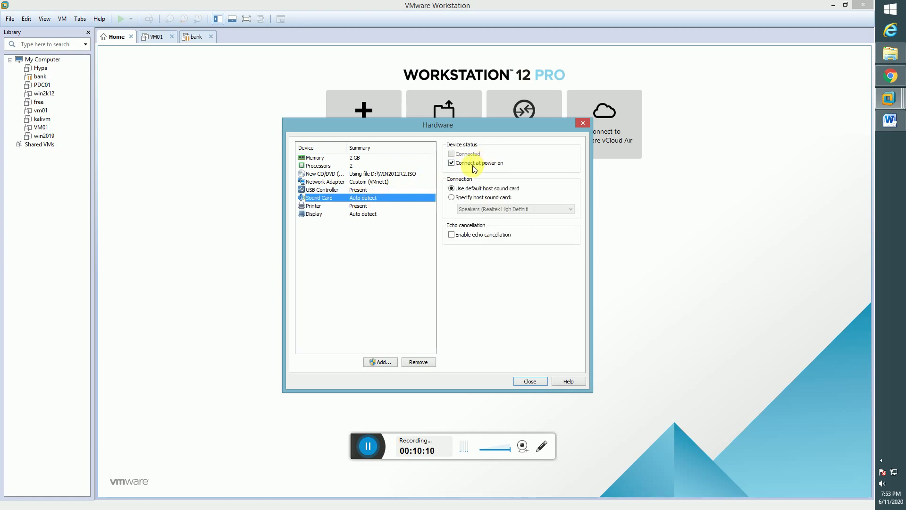
click(356, 208)
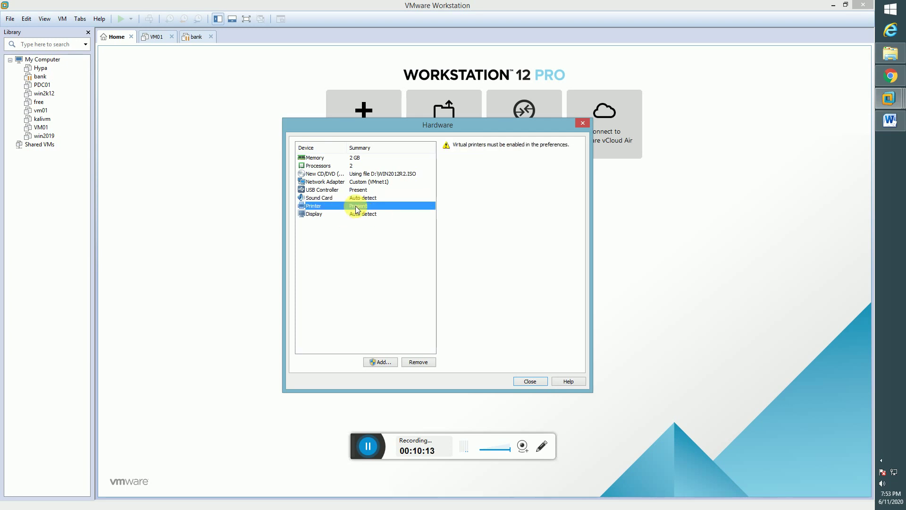
click(412, 362)
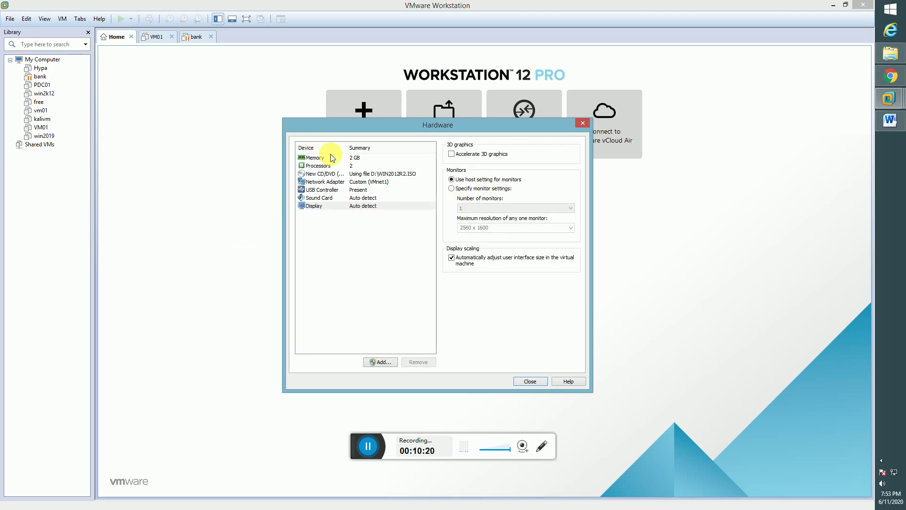
Set the virtual machine's memory to 4392 MB and finish the wizard to create and power on win01
click(315, 158)
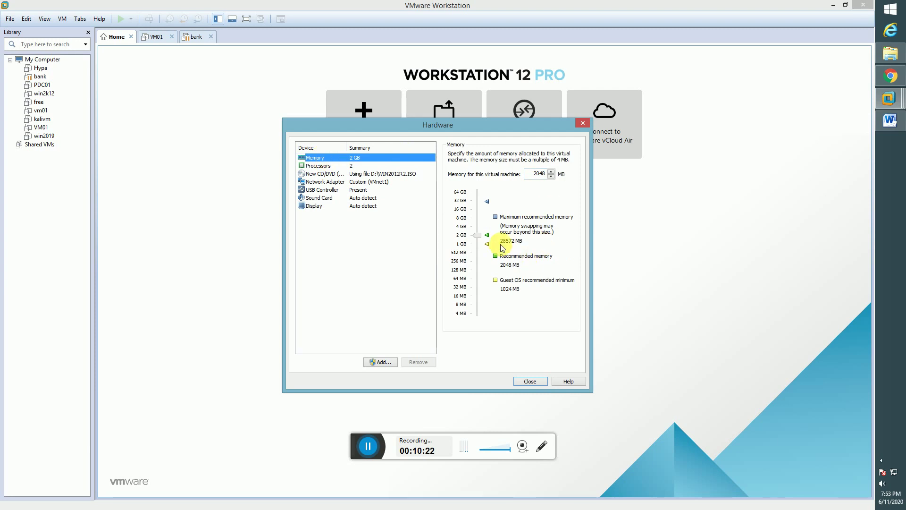
mouse_move(479, 235)
mouse_down()
mouse_move(480, 220)
mouse_move(480, 245)
mouse_up()
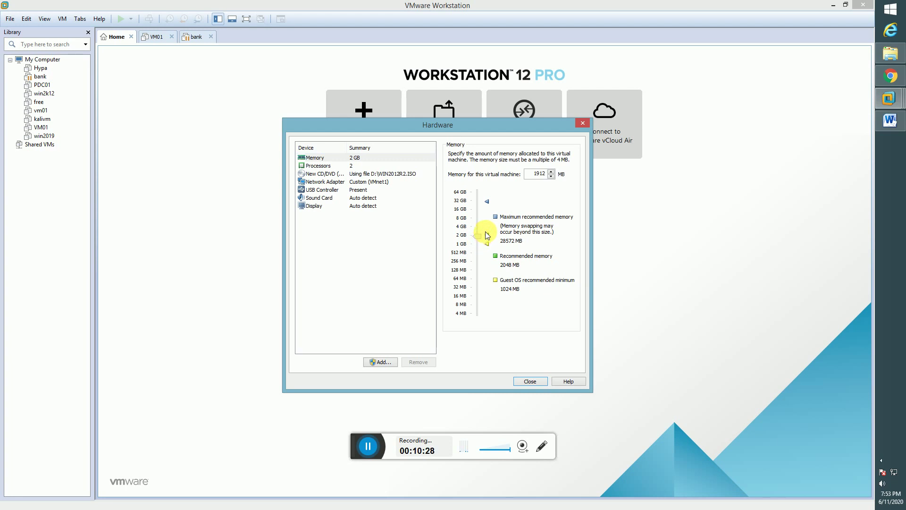
drag(480, 235, 480, 227)
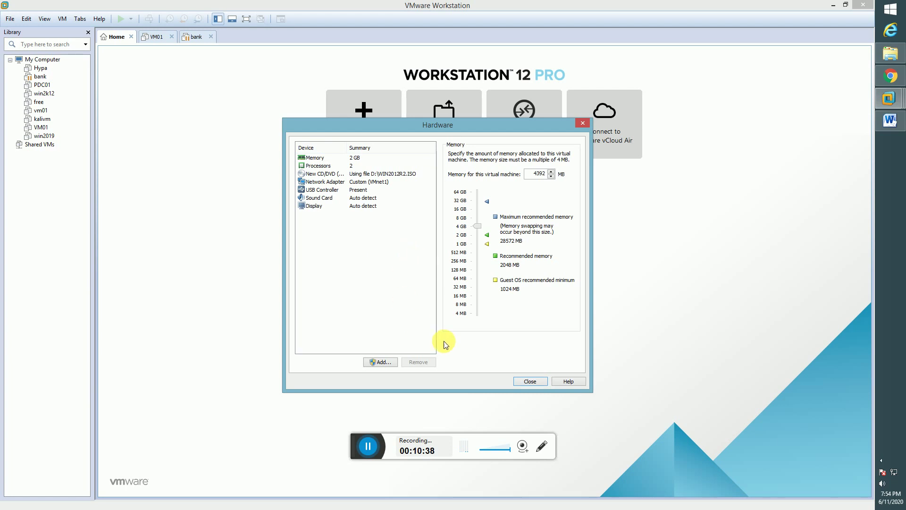
click(529, 381)
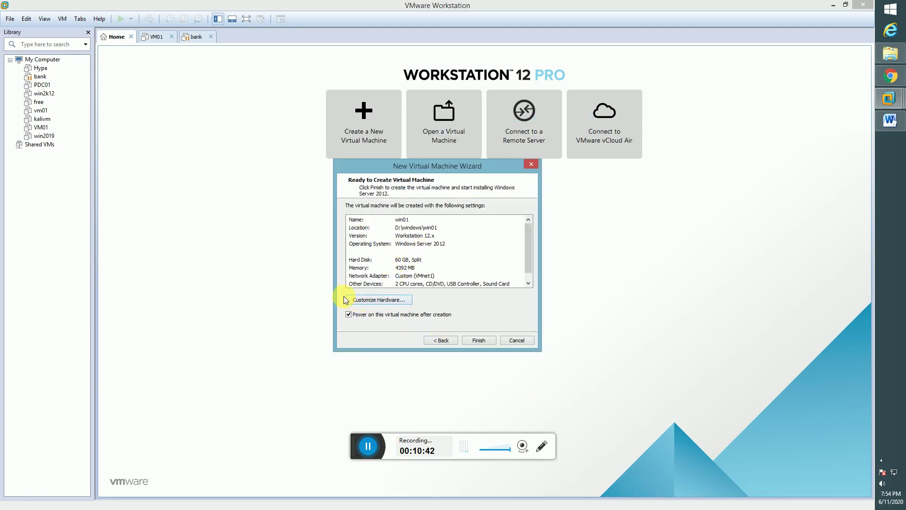
click(477, 339)
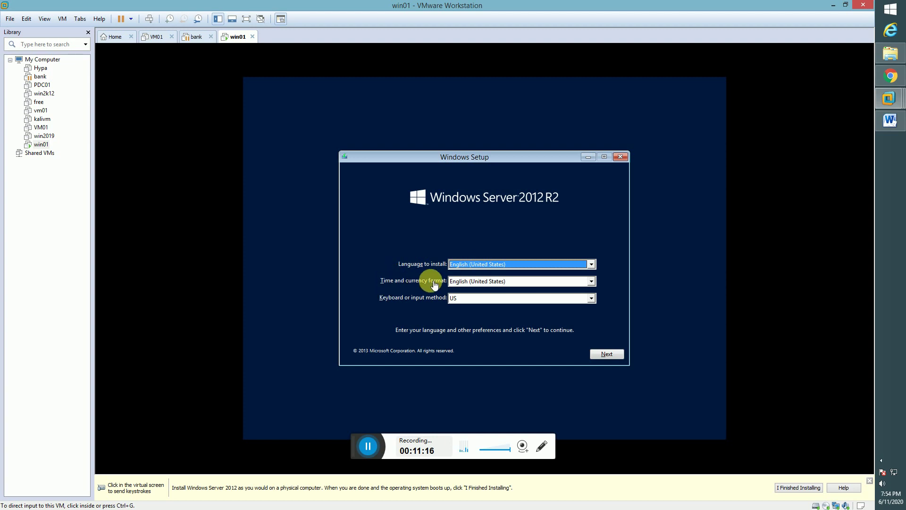
Set the time and currency format to Hindi (India) in Windows Setup
click(482, 290)
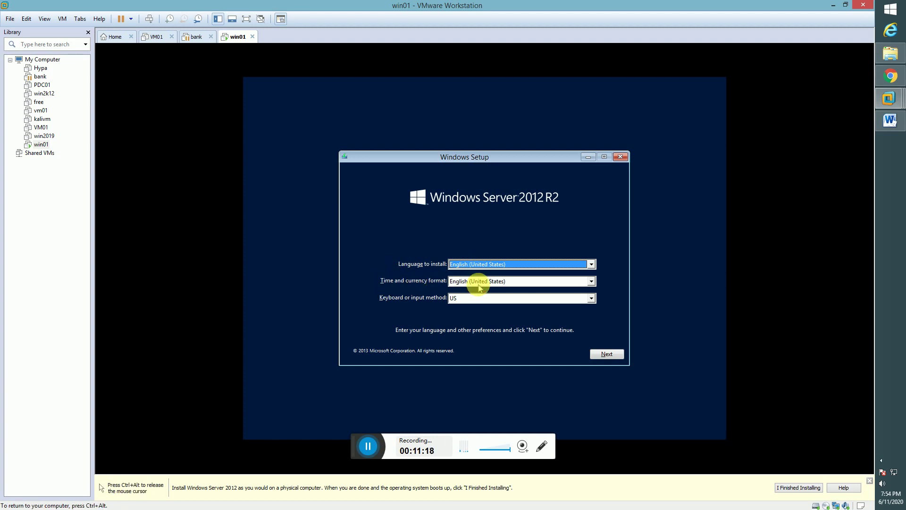
click(591, 281)
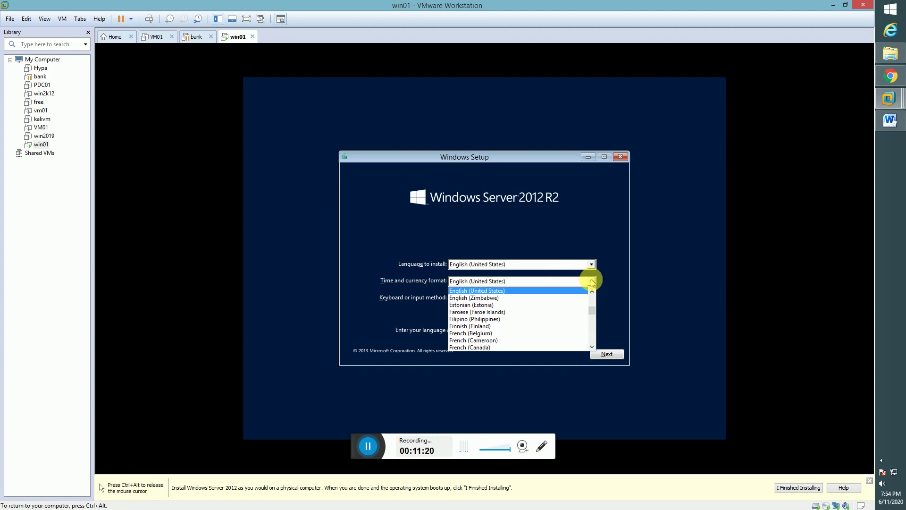
key(i)
key(n)
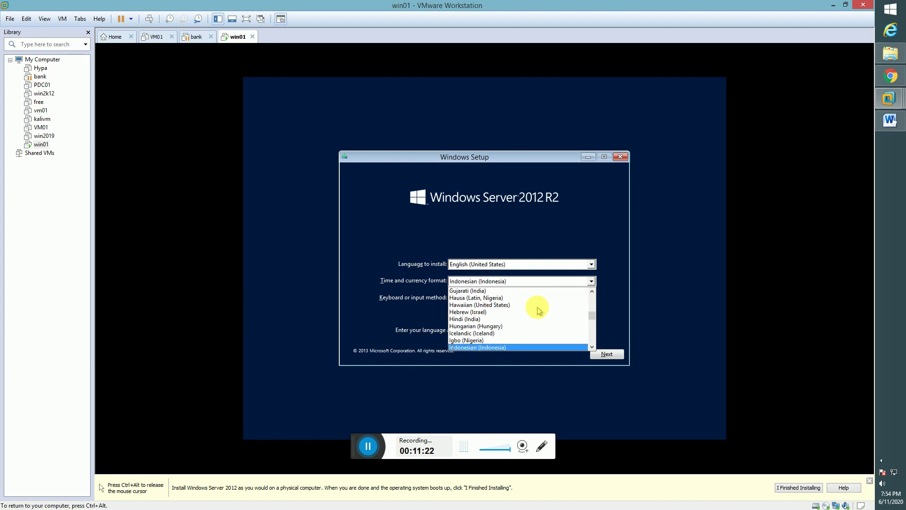
scroll(536, 306, down, 2)
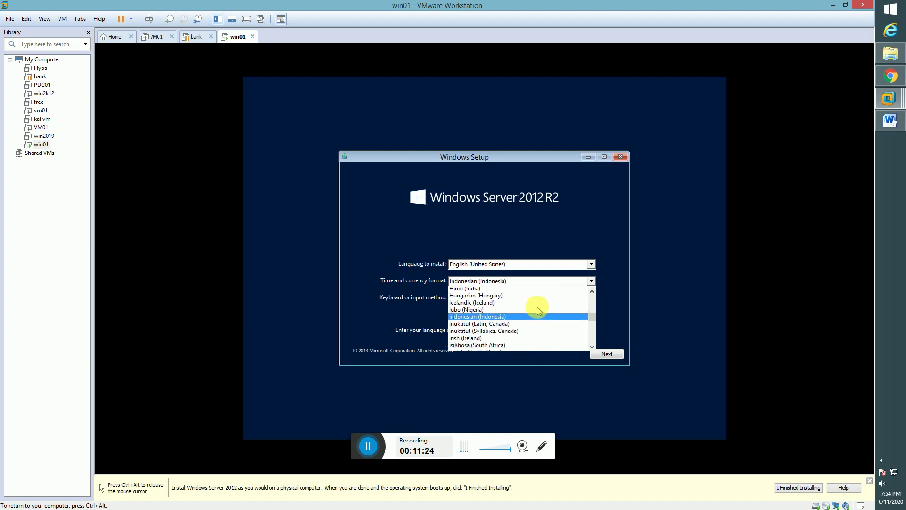
scroll(537, 307, up, 1)
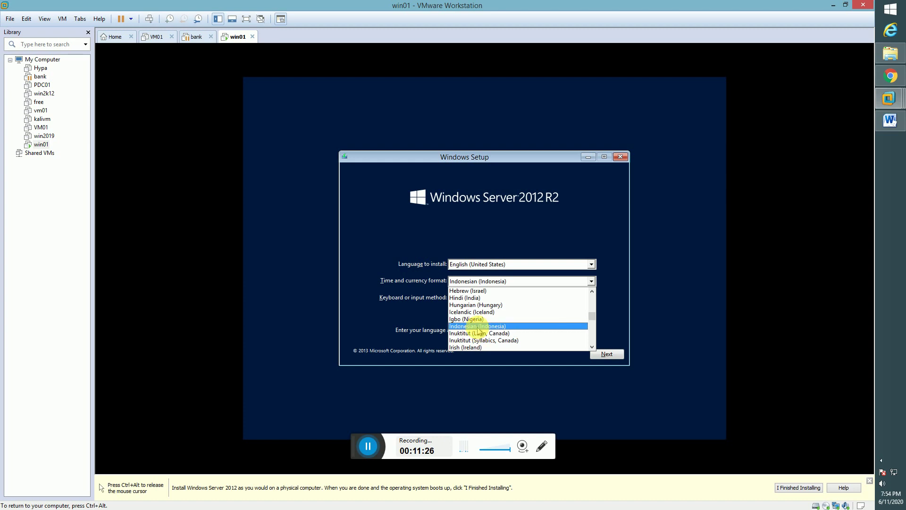
scroll(480, 334, down, 1)
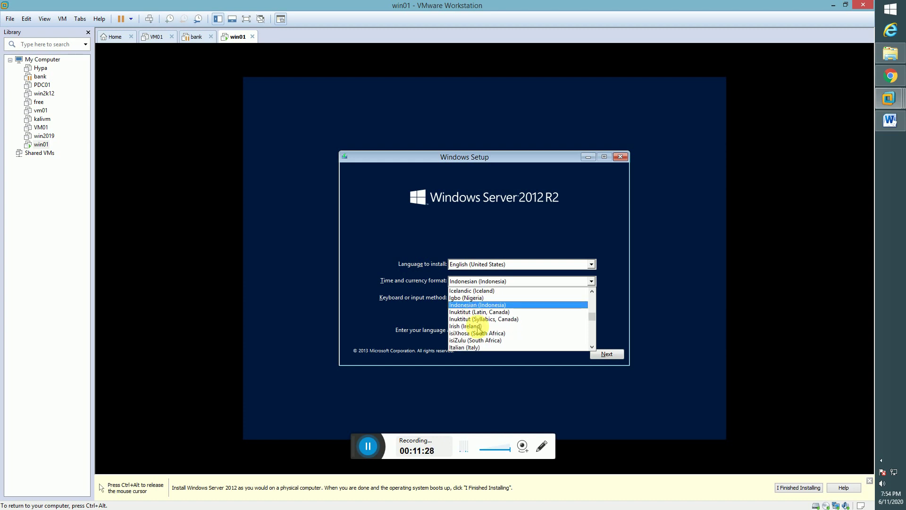
scroll(479, 331, up, 1)
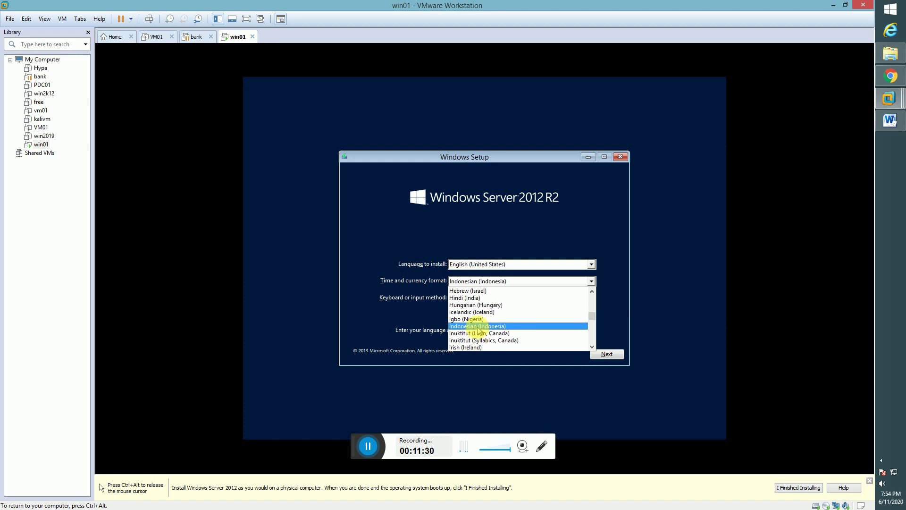
click(464, 297)
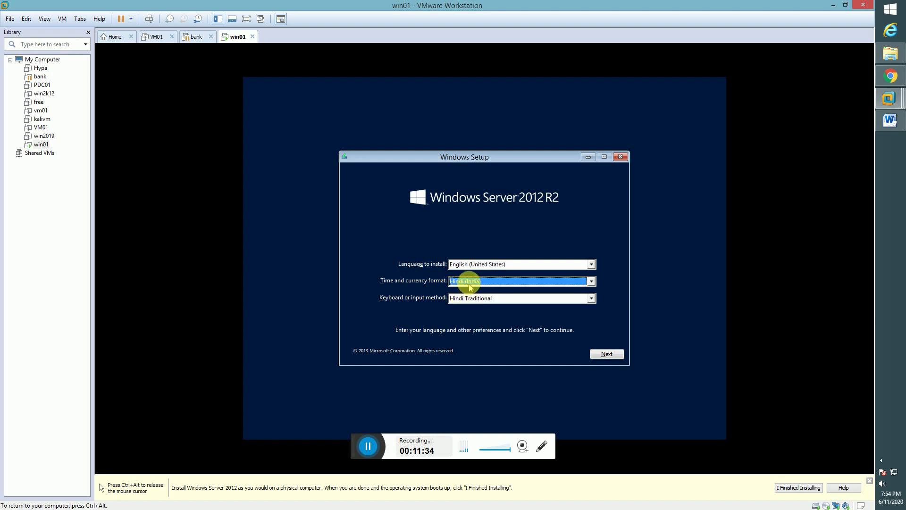
Set the time and currency format to English (India)
click(469, 285)
scroll(480, 309, up, 5)
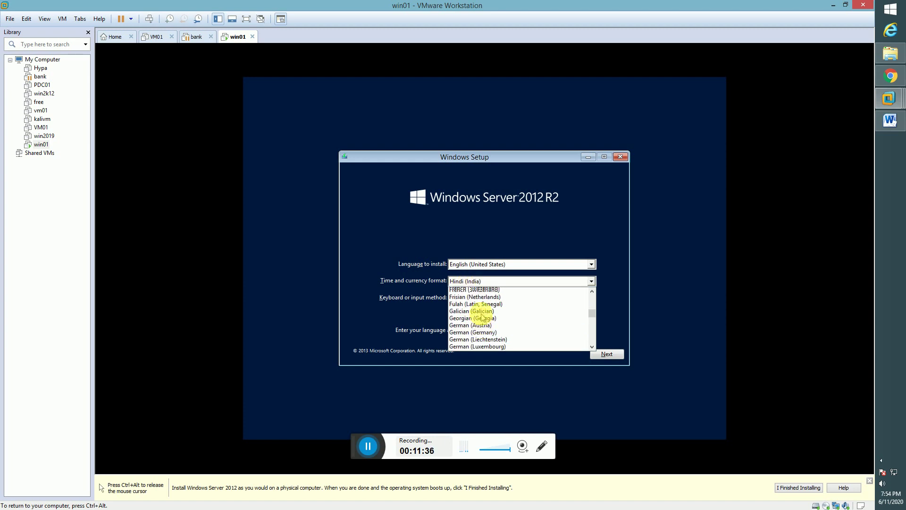
scroll(483, 317, up, 4)
scroll(482, 317, up, 4)
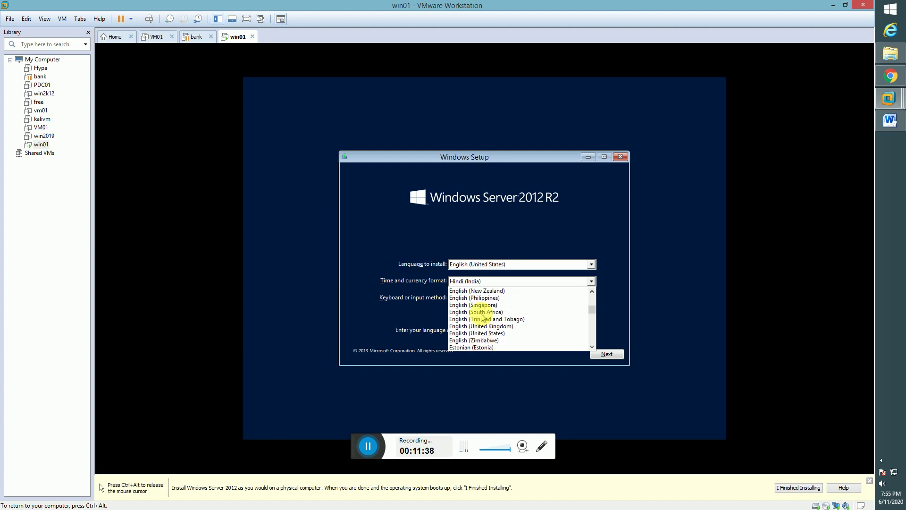
scroll(483, 317, up, 3)
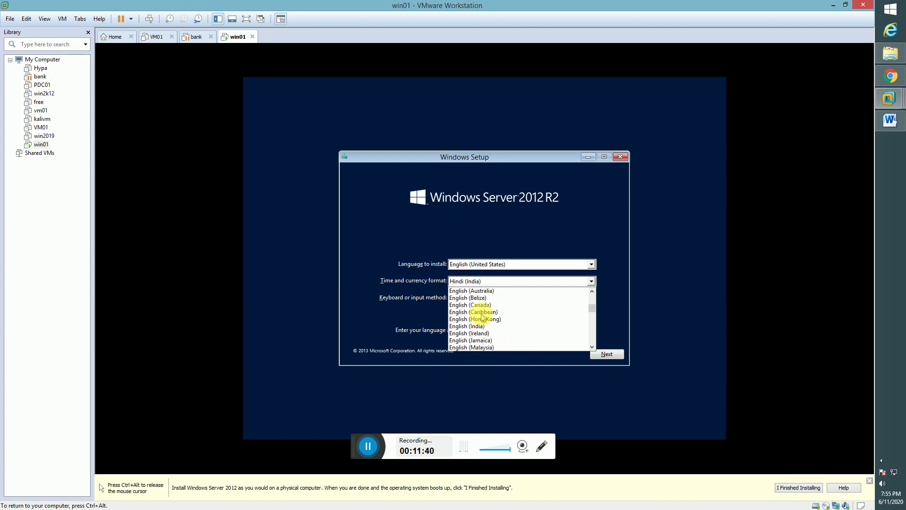
click(469, 326)
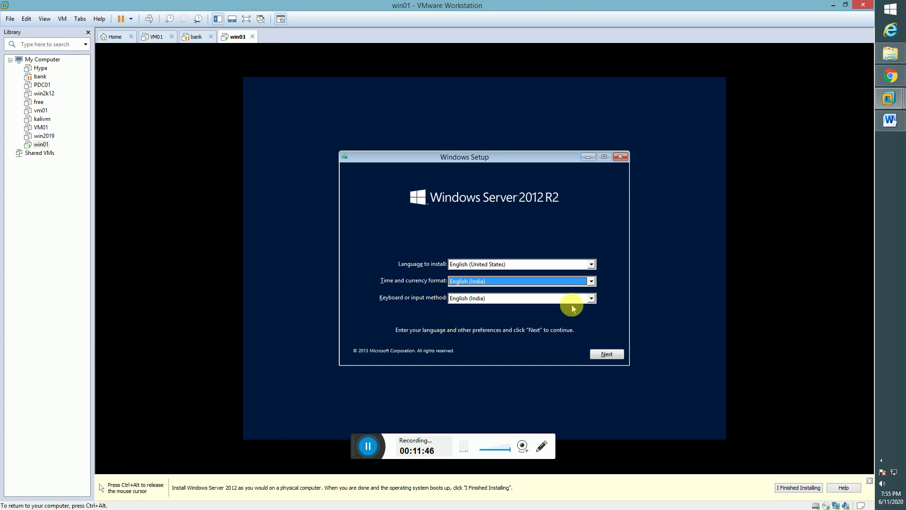
Look through the keyboard or input method options, keep English (India), and accept the language preferences
click(590, 298)
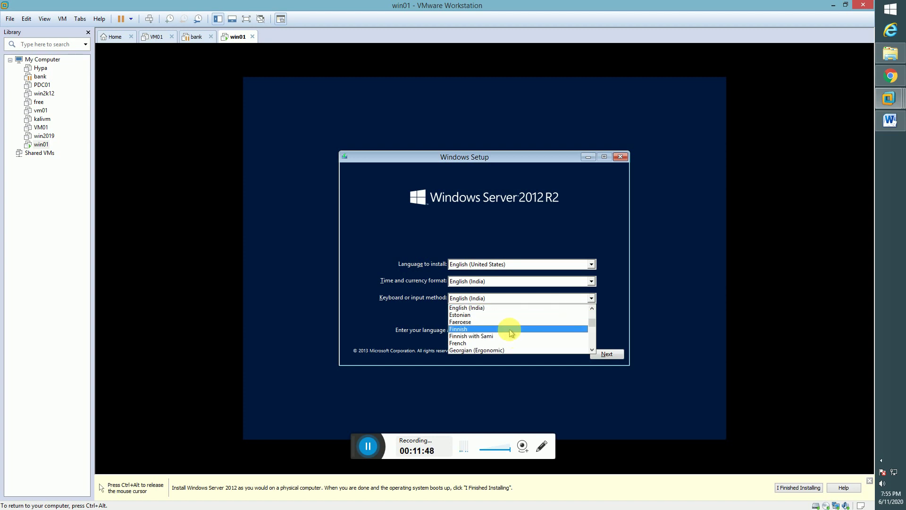
scroll(511, 333, down, 20)
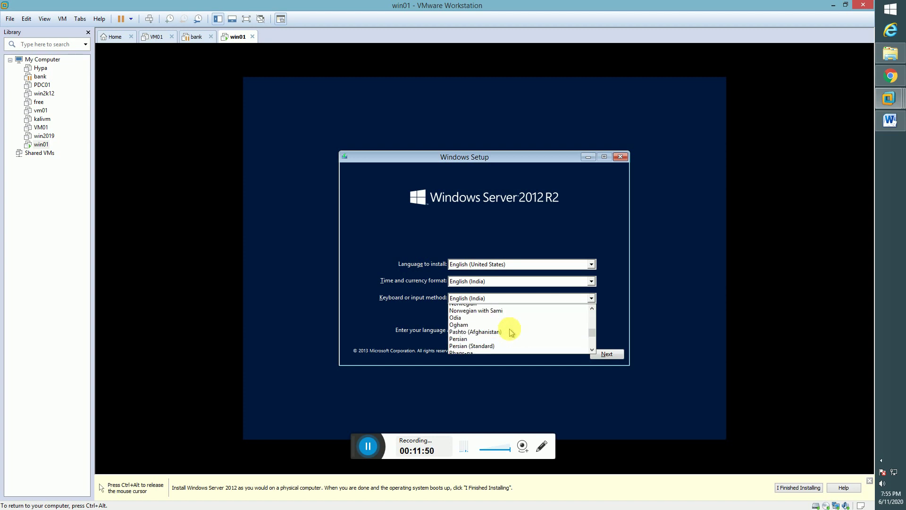
scroll(511, 332, up, 20)
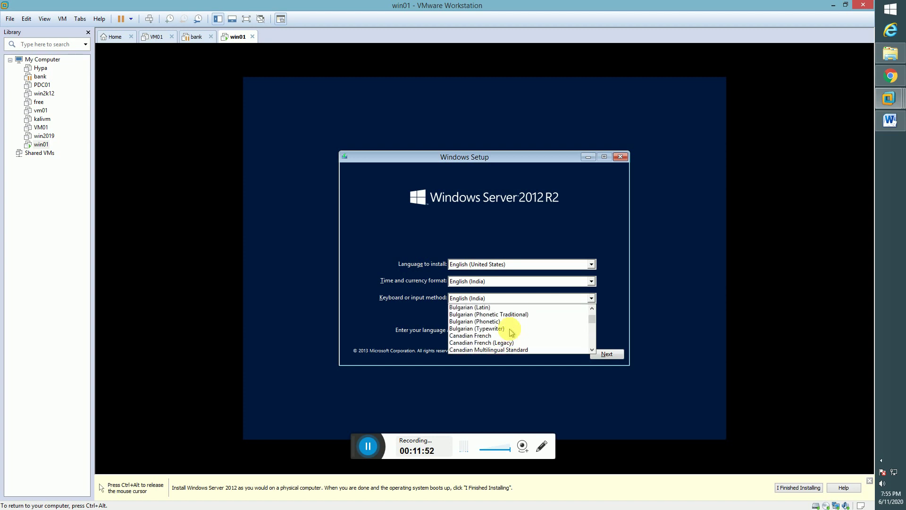
scroll(509, 328, up, 7)
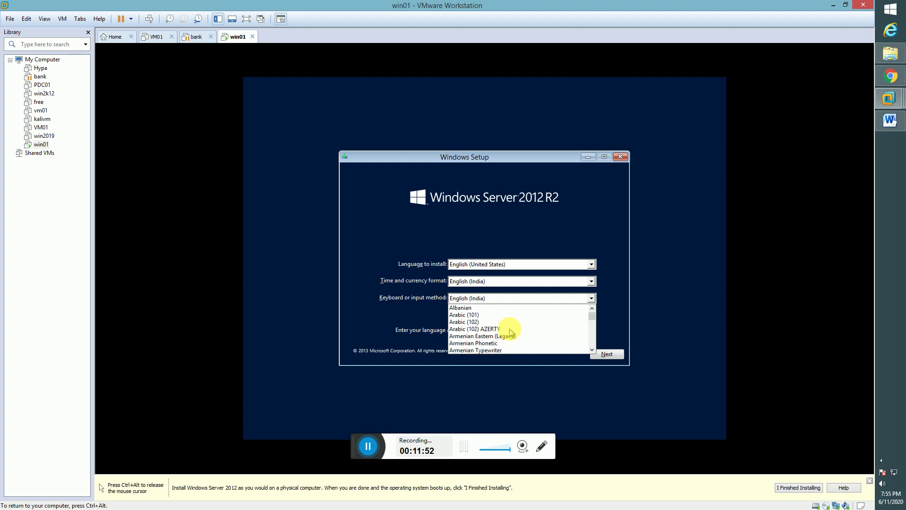
click(368, 317)
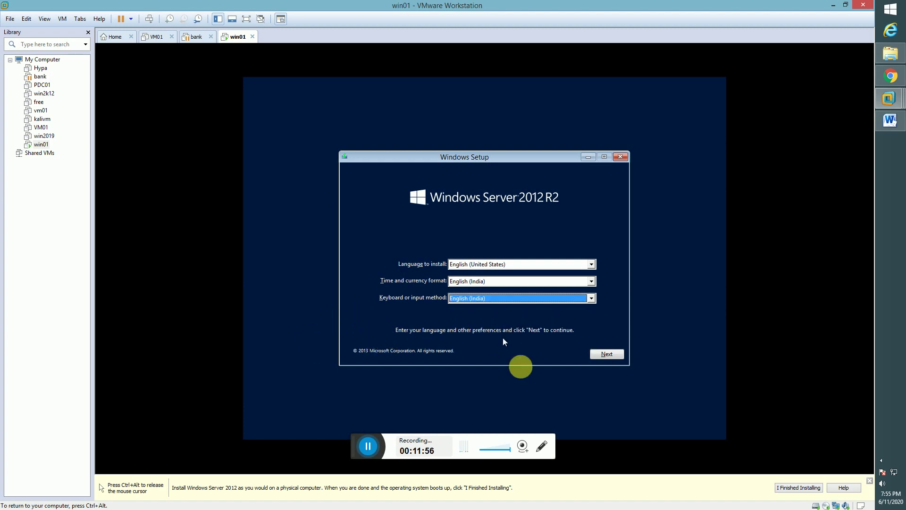
click(598, 354)
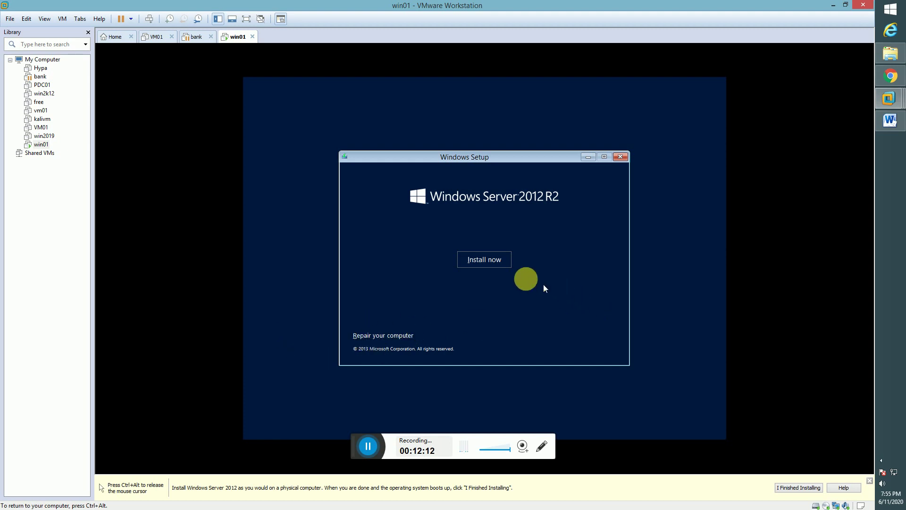
Start the installation and choose Windows Server 2012 R2 Datacenter Evaluation (Server with a GUI) as the operating system
click(485, 261)
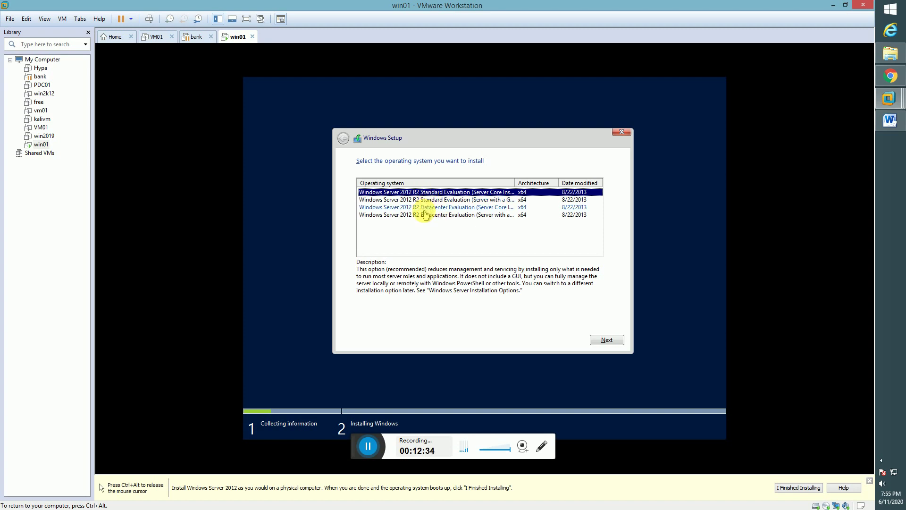
drag(515, 183, 529, 182)
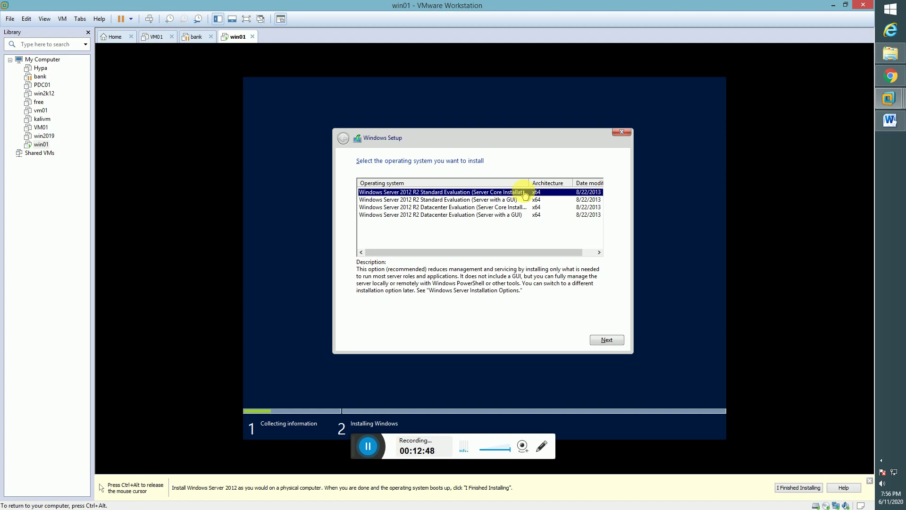
click(427, 200)
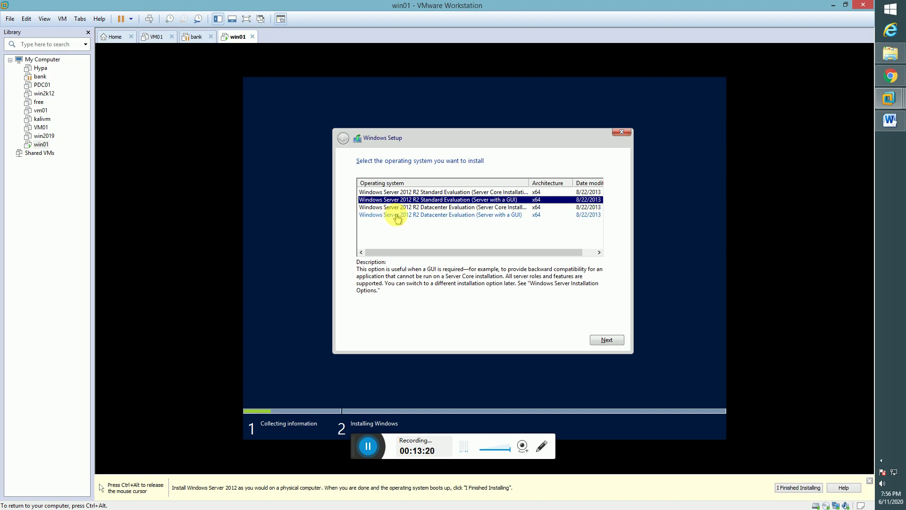
click(475, 215)
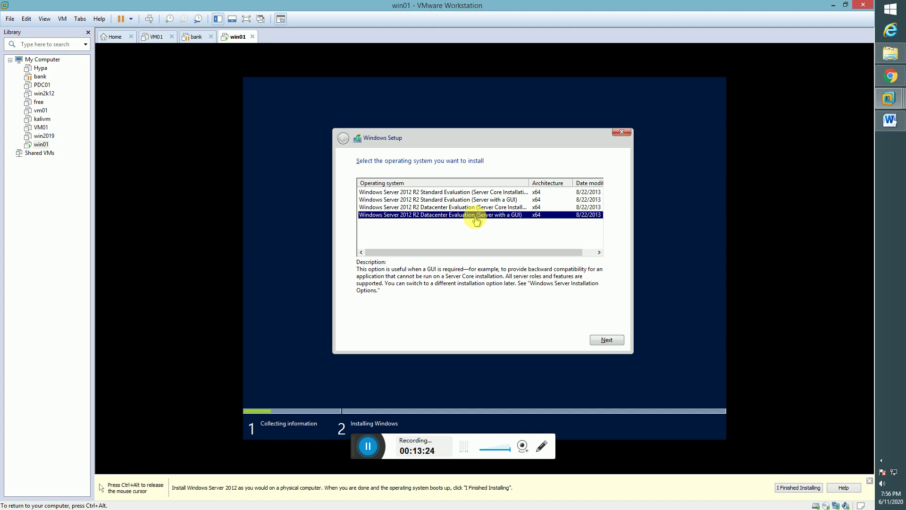
click(601, 341)
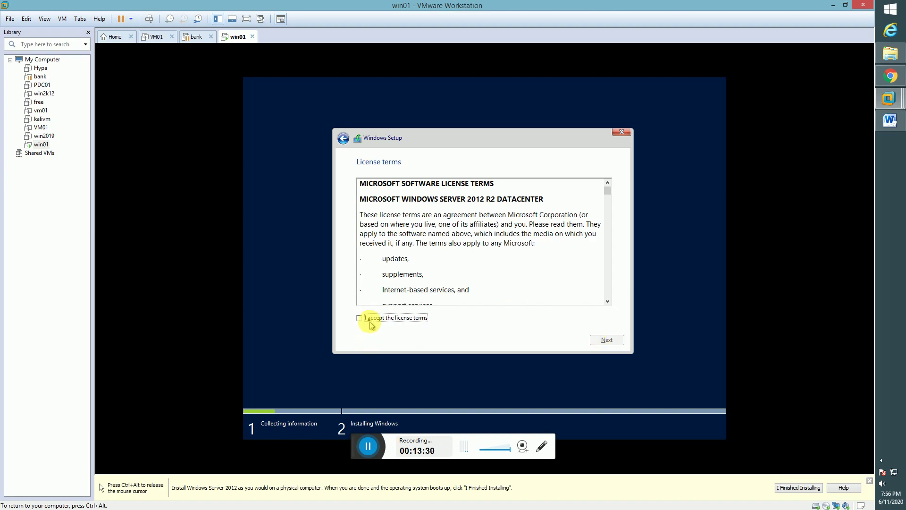
Accept the license terms and choose the Custom: Install Windows only (advanced) installation type
click(368, 318)
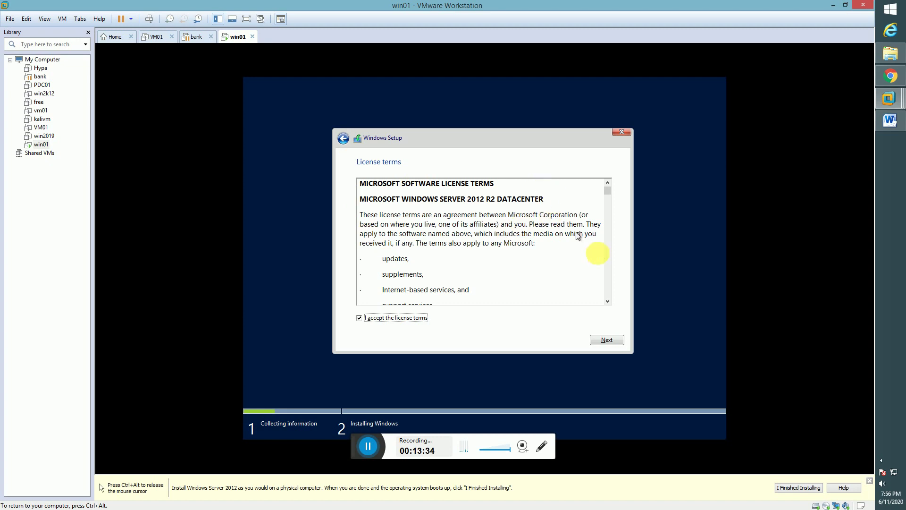
click(602, 341)
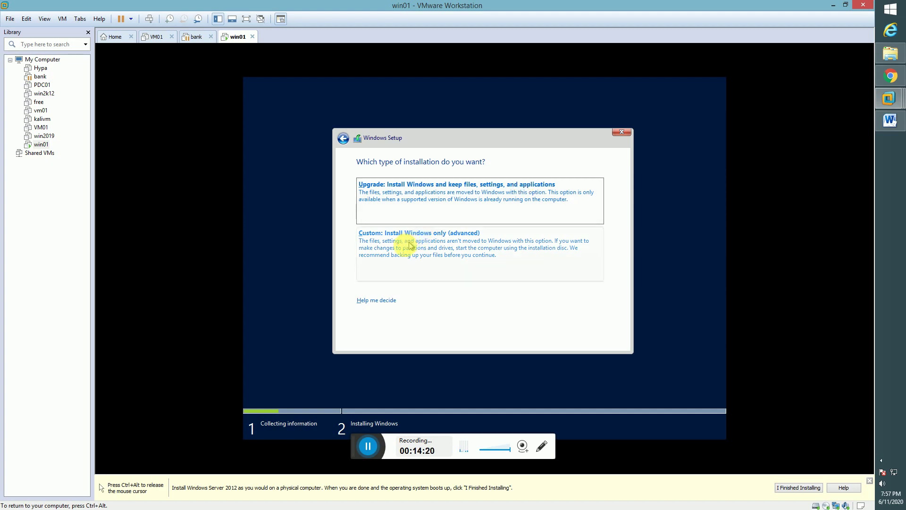
click(384, 257)
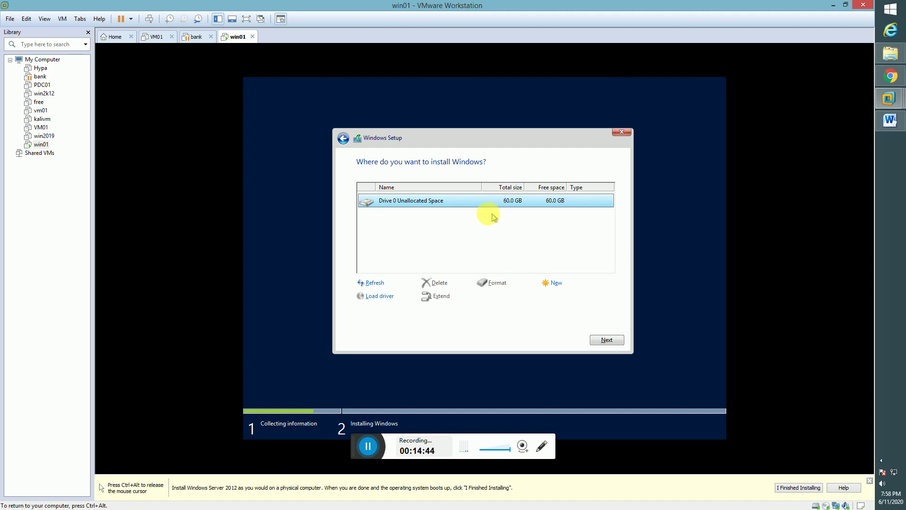
Create a new 61440 MB partition from Drive 0's unallocated space and allow the additional system partitions
click(562, 284)
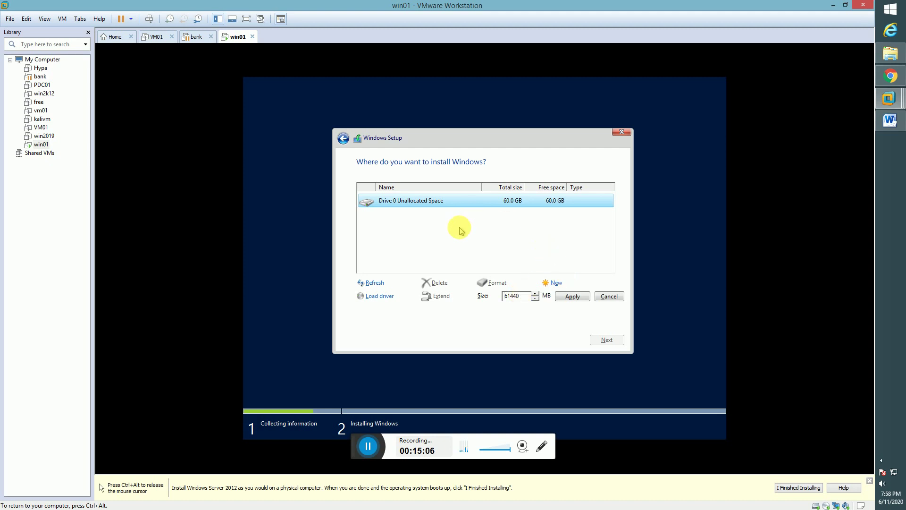
click(563, 302)
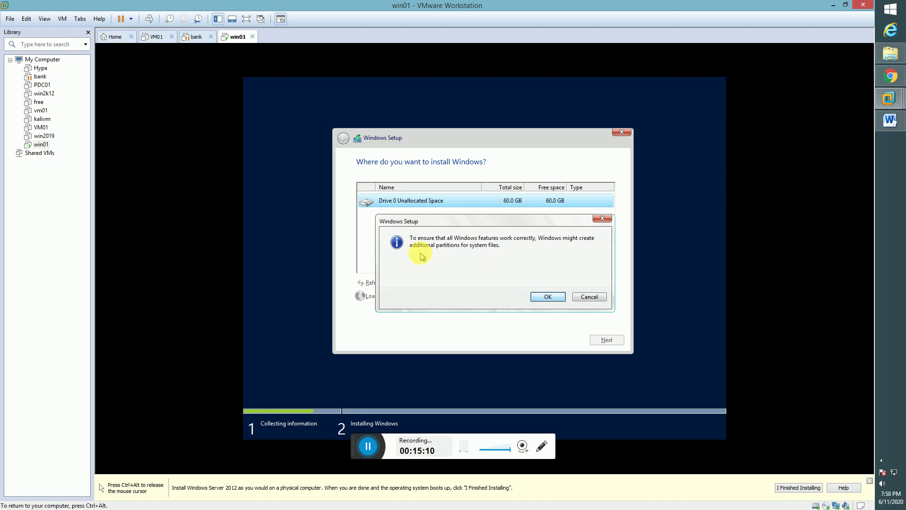
drag(413, 238, 532, 251)
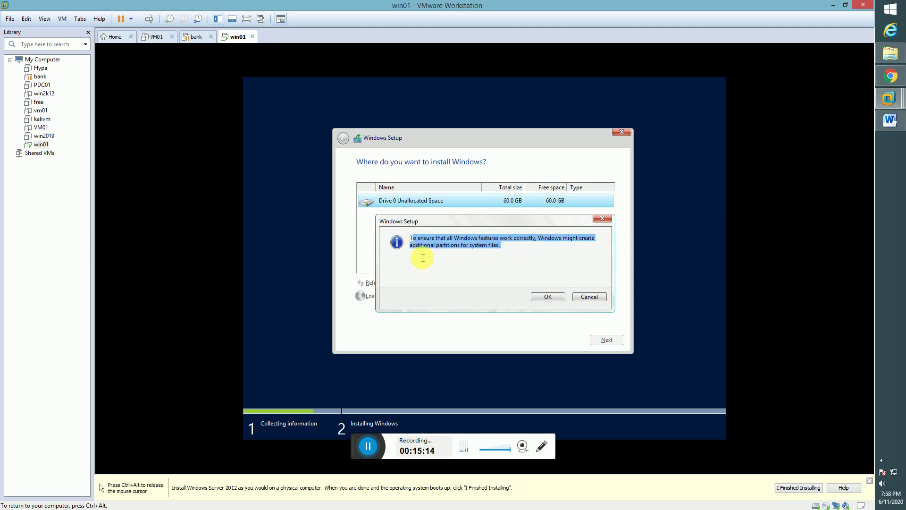
click(508, 250)
drag(502, 246, 410, 237)
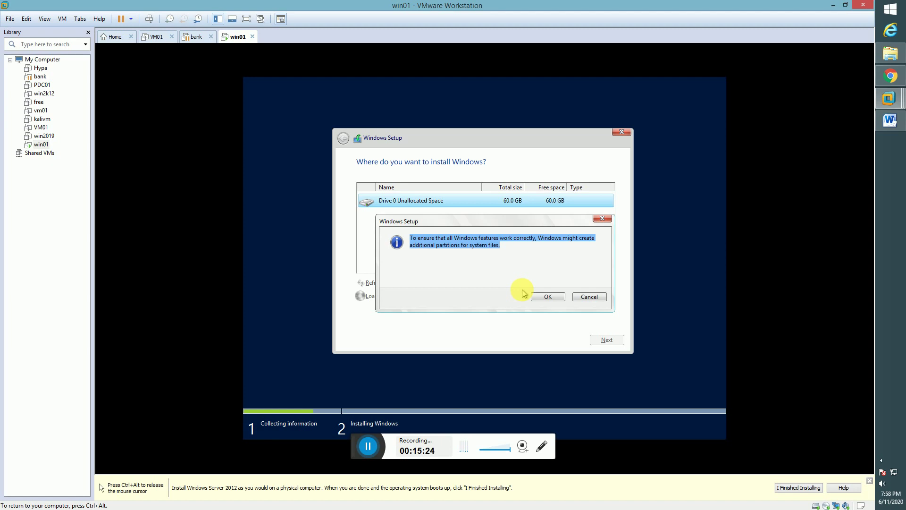
click(538, 297)
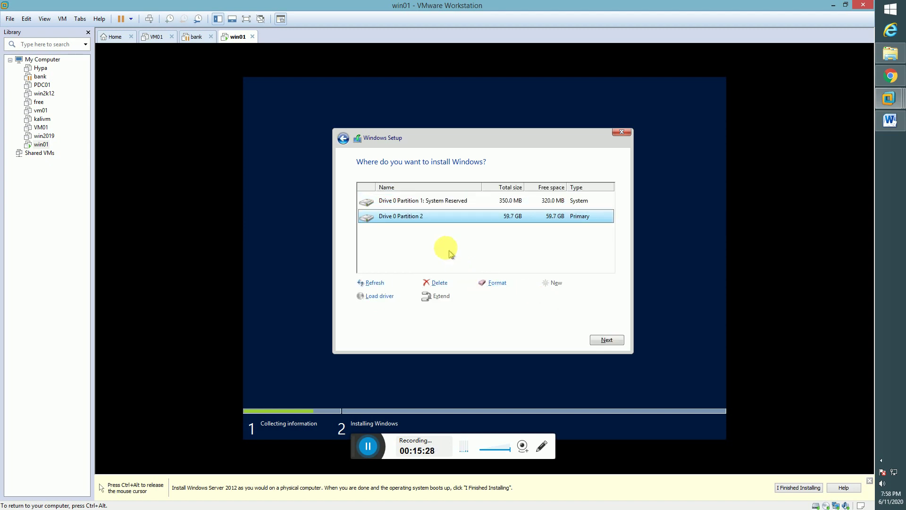
Compare the two Drive 0 partitions and view the details on installing Windows on the System Reserved partition
click(405, 205)
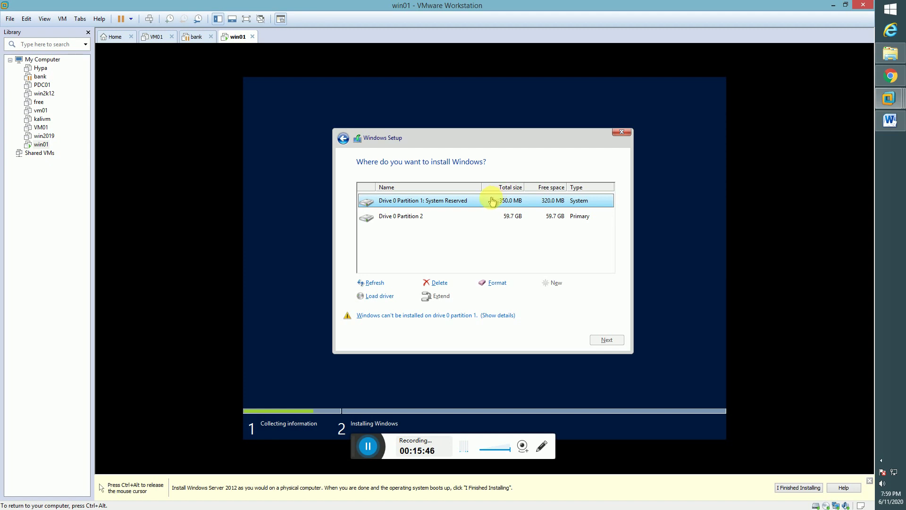
click(394, 217)
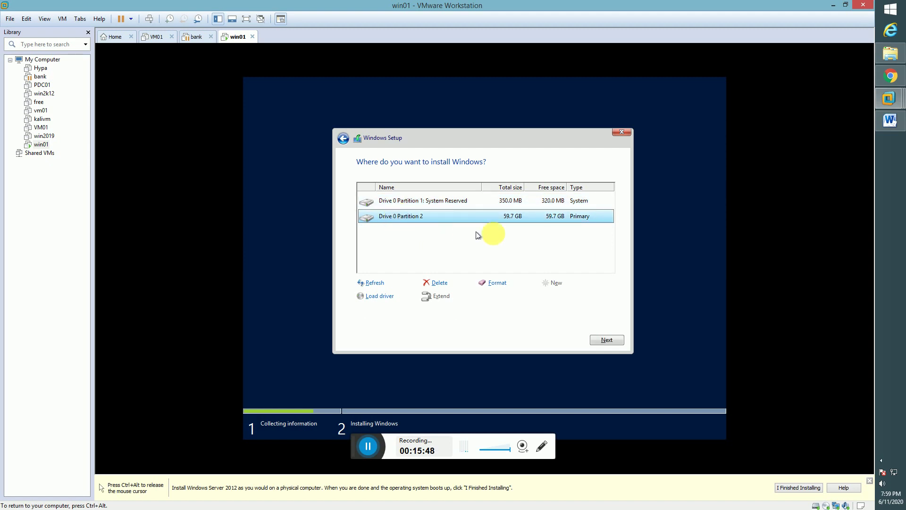
click(460, 202)
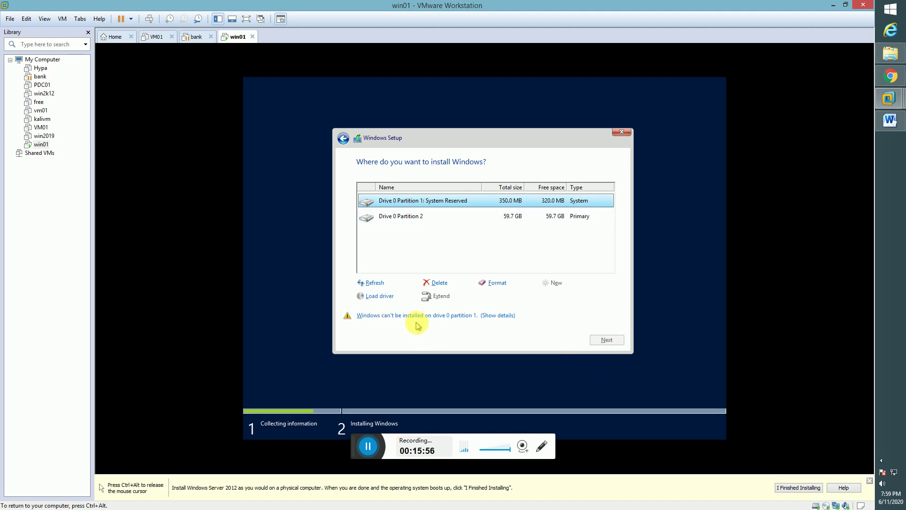
click(496, 316)
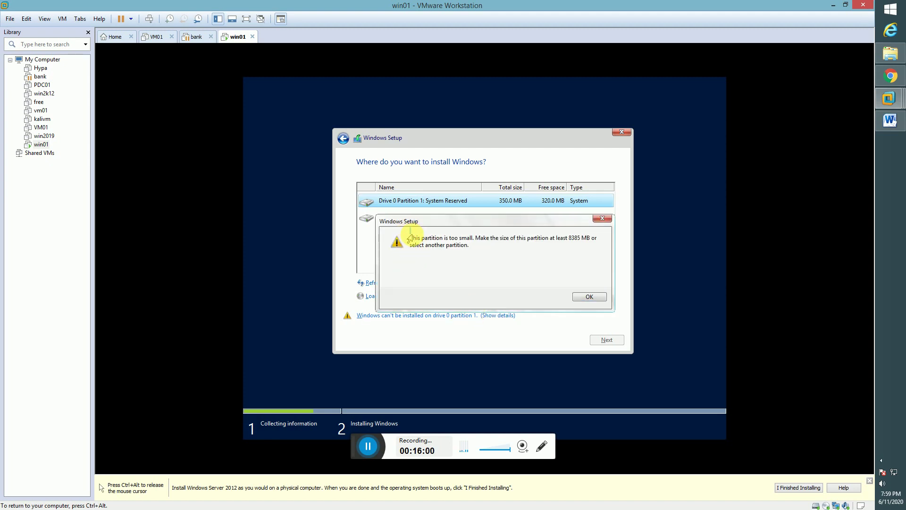
Read the minimum partition size requirement in the Windows Setup warning and dismiss it
drag(409, 237, 461, 254)
click(460, 253)
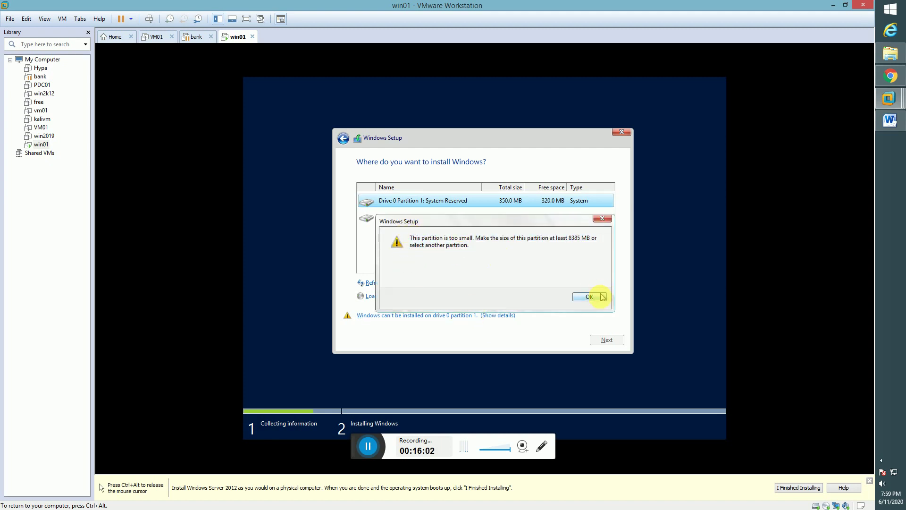
drag(568, 238, 591, 243)
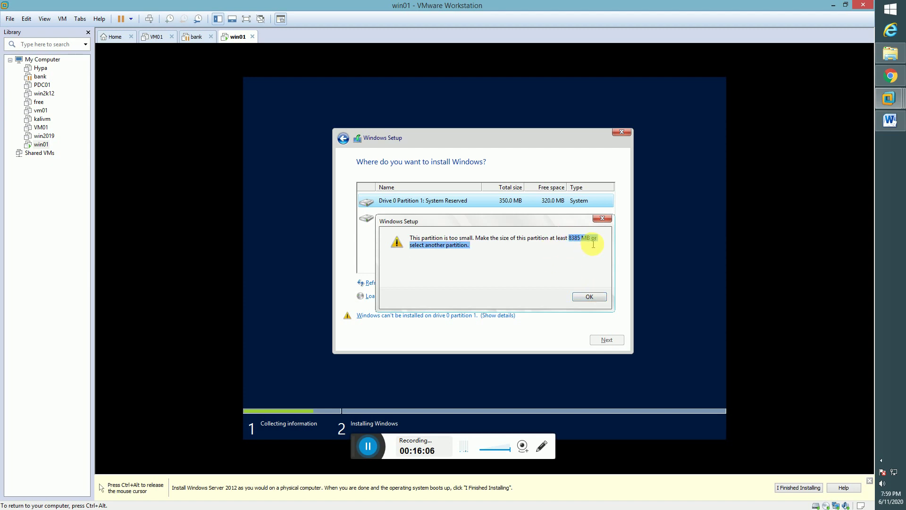
click(589, 297)
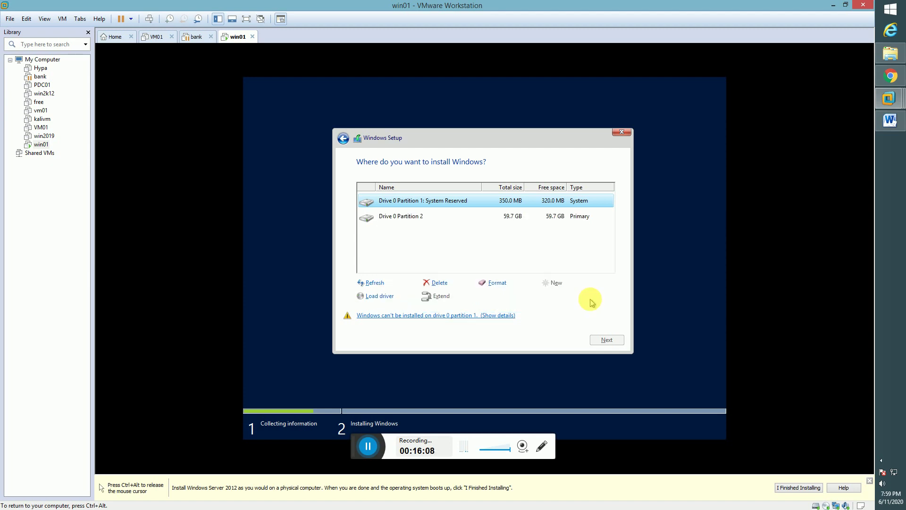
Install Windows on Drive 0 Partition 2 and restart the virtual machine once setup requests it
click(410, 222)
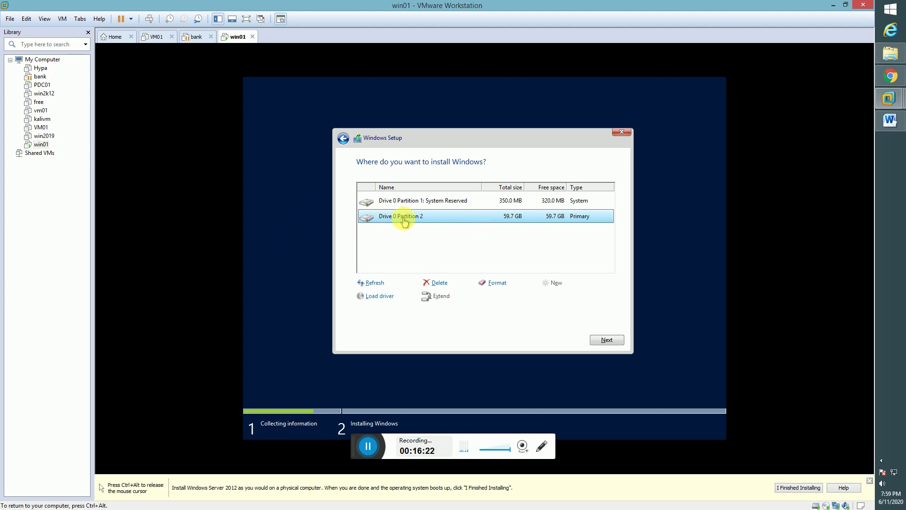
click(597, 339)
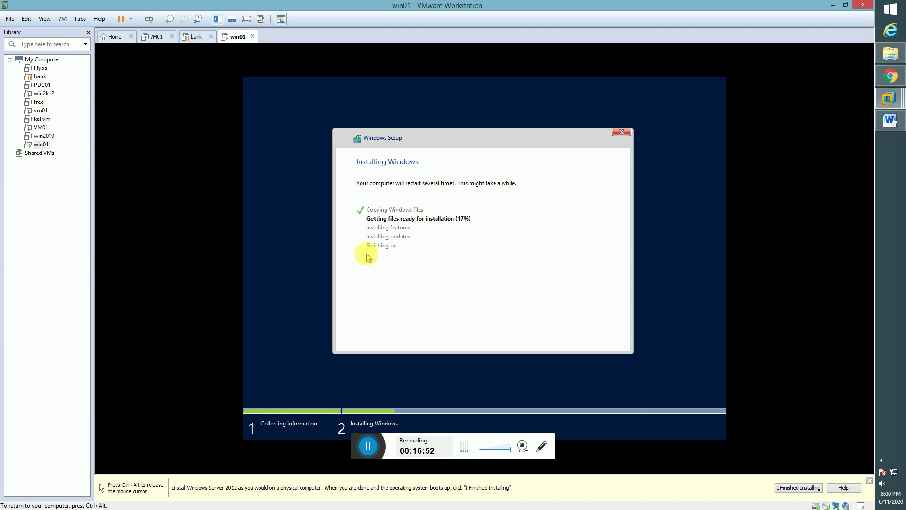
key(ctrl+alt)
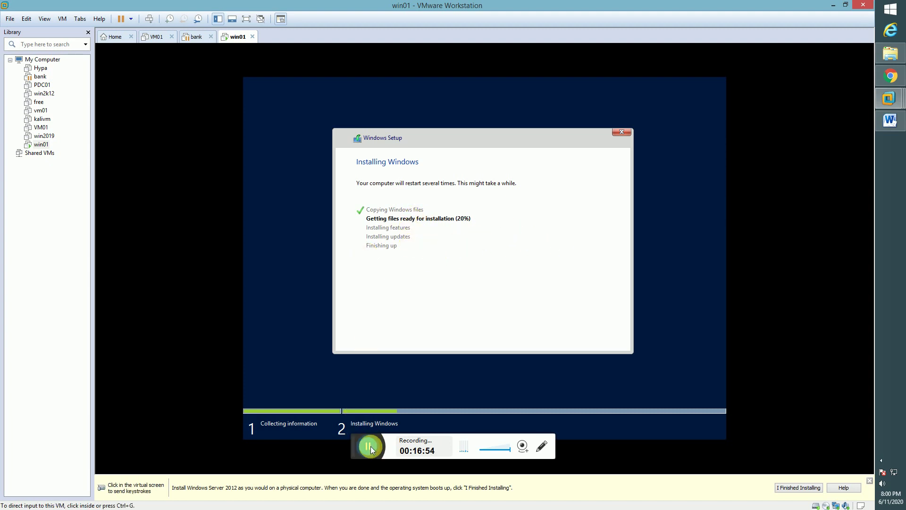
click(368, 445)
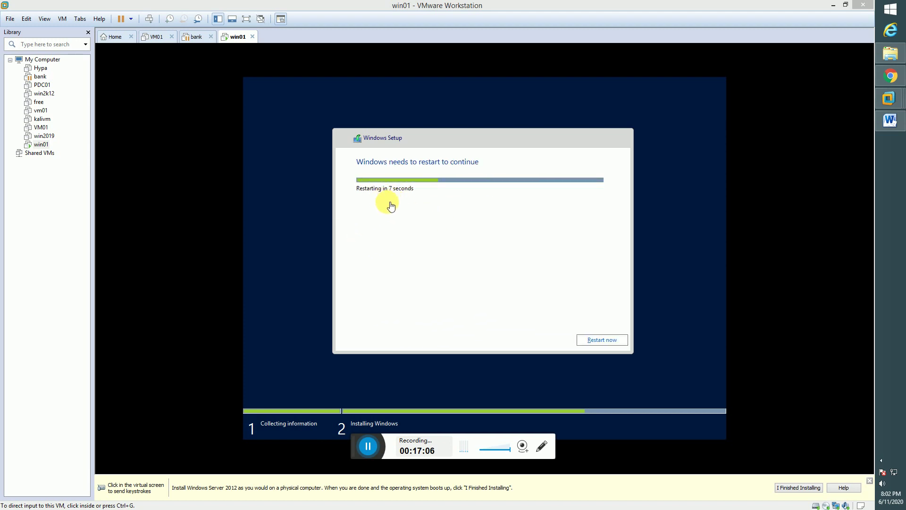
click(601, 341)
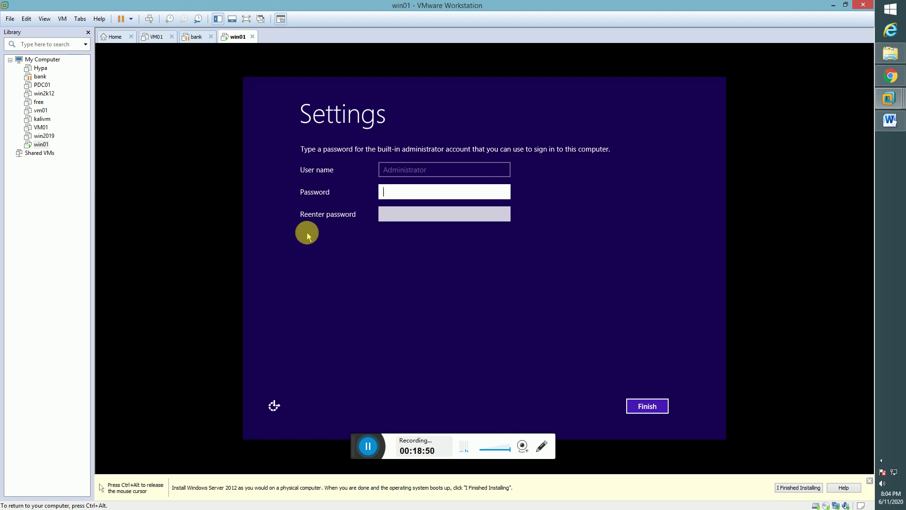
Enter and re-enter the password for the built-in administrator account and finish the Windows settings
text(••••••••)
key(Tab)
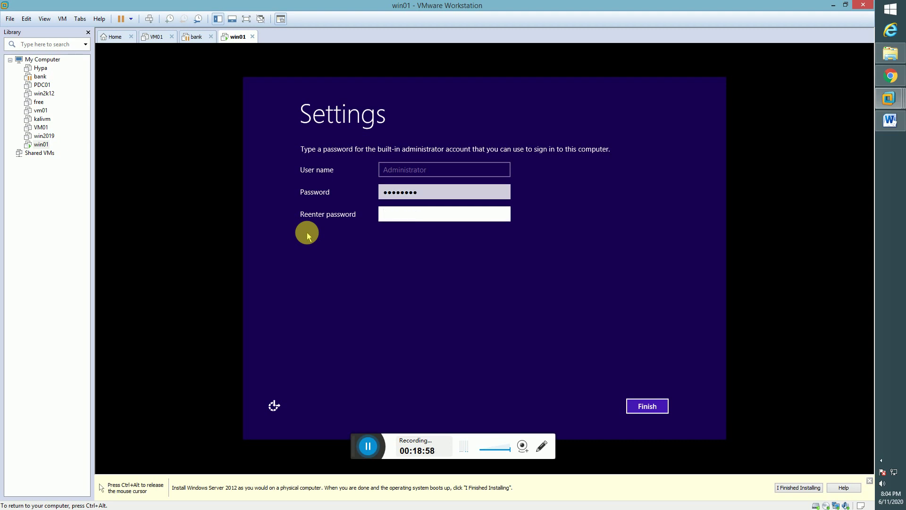
text(••••••••)
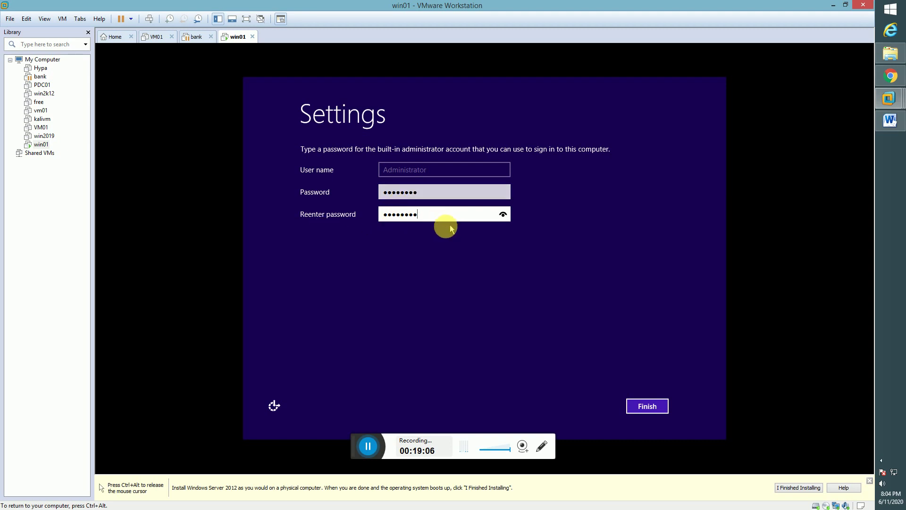
click(637, 408)
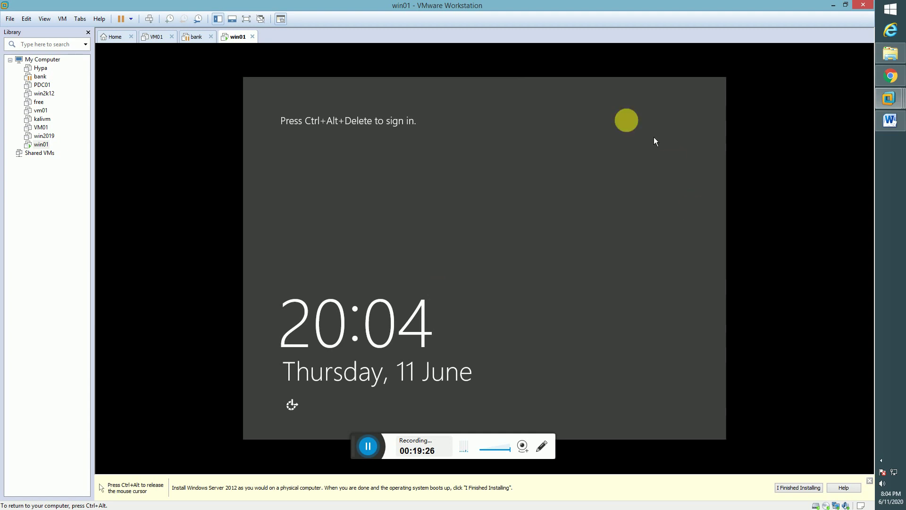
Send Ctrl+Alt+Delete to the win01 virtual machine and sign in as Administrator with the account password
key(ctrl+alt)
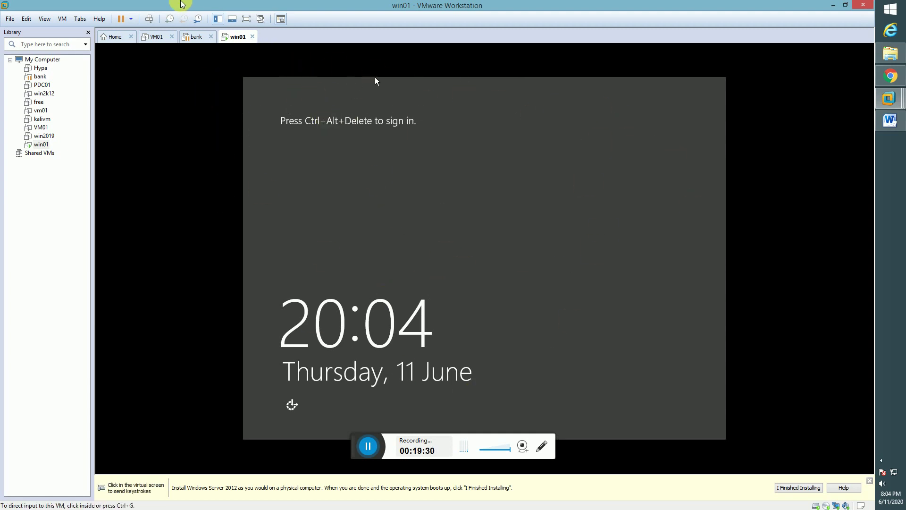
click(149, 18)
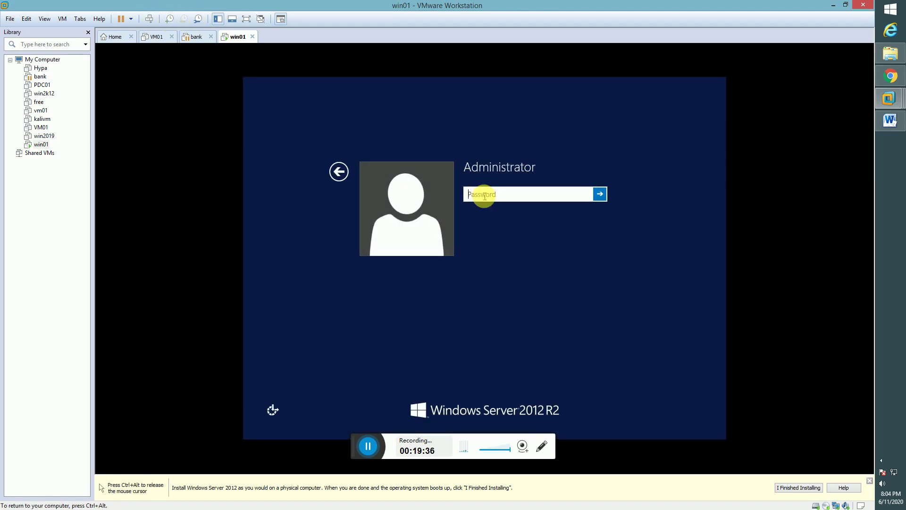
text(Password)
key(Return)
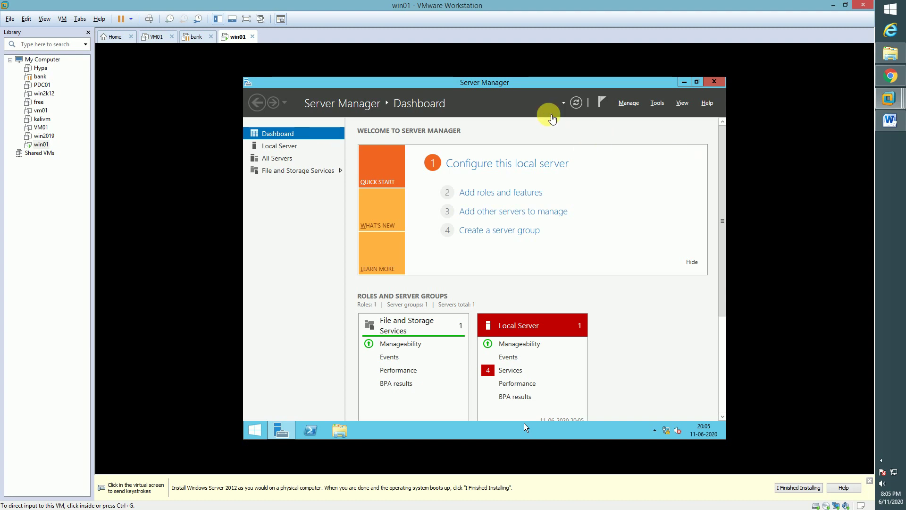
Close Server Manager and open Task Manager on the server in its detailed view, moved fully into sight
click(714, 81)
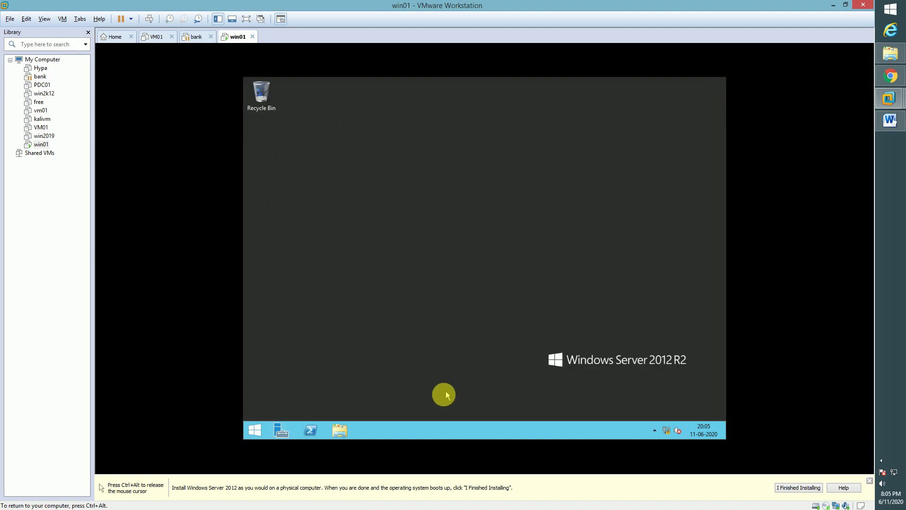
right_click(431, 425)
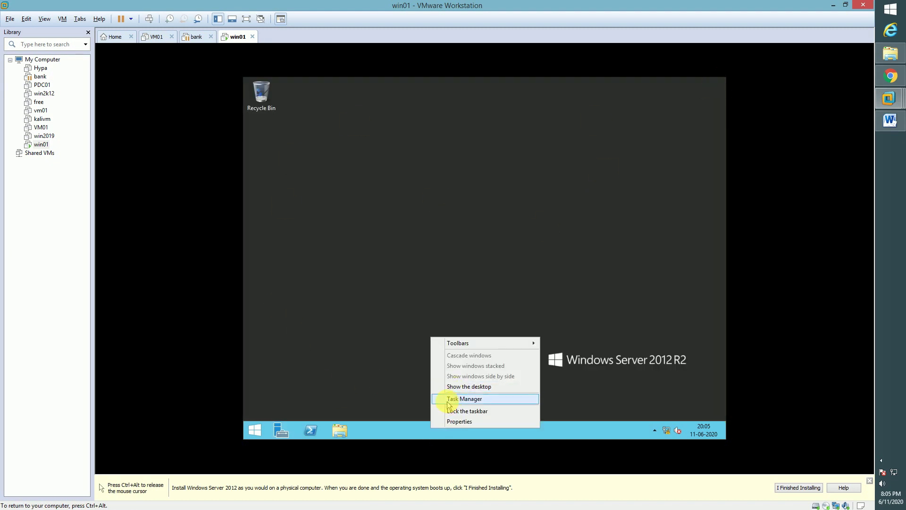
click(446, 400)
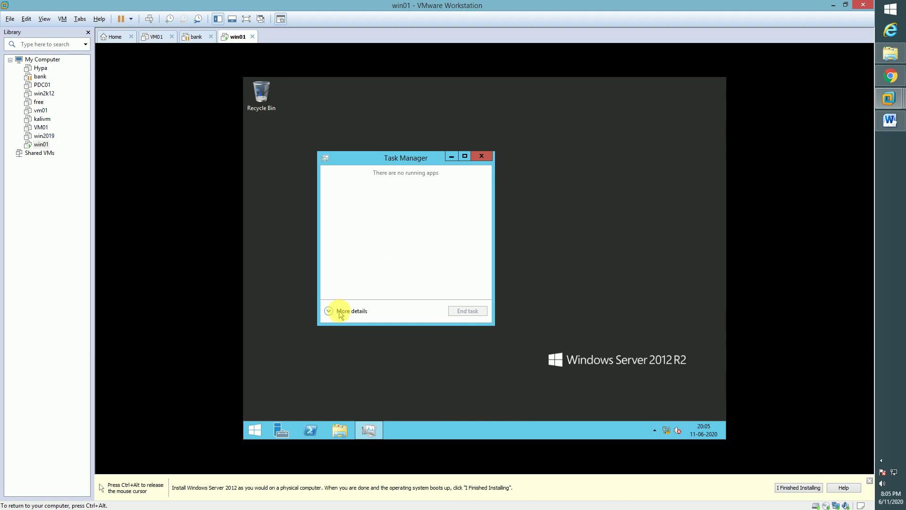
click(341, 309)
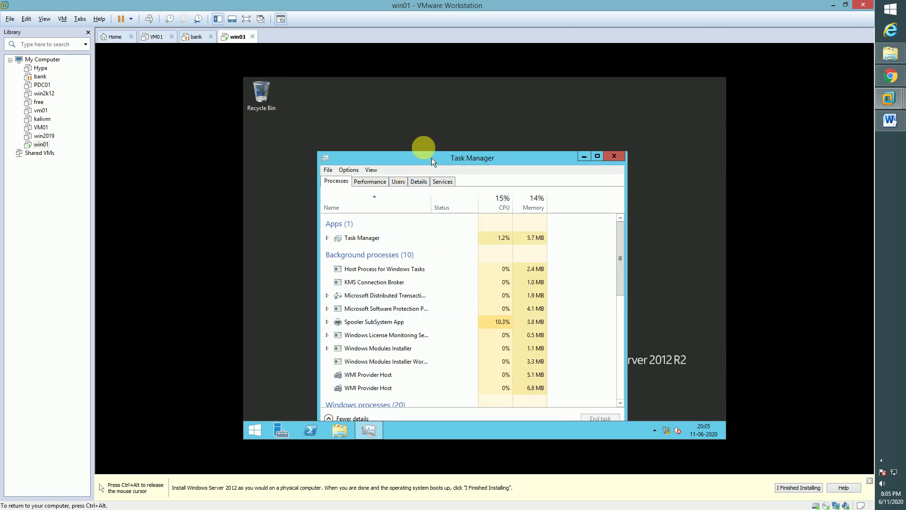
drag(431, 157, 395, 99)
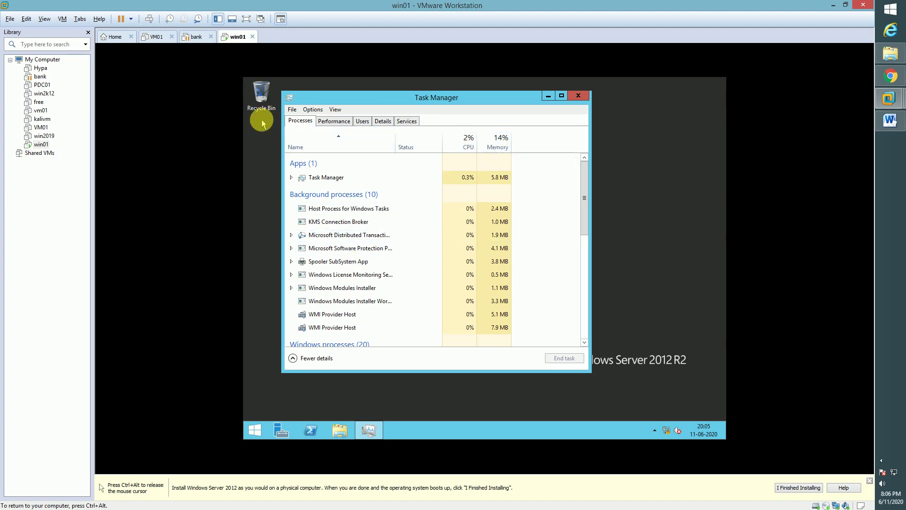
Review the server's CPU performance, signed-in users and process details in Task Manager
click(331, 122)
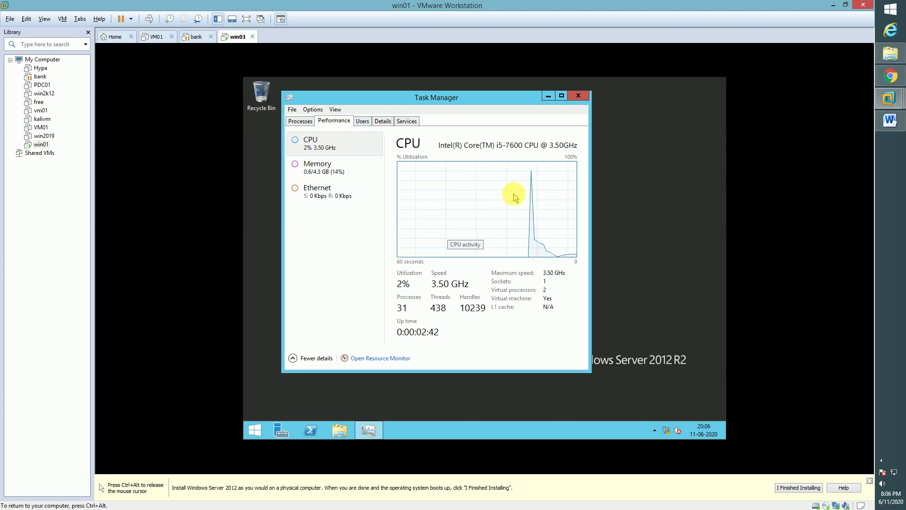
click(359, 123)
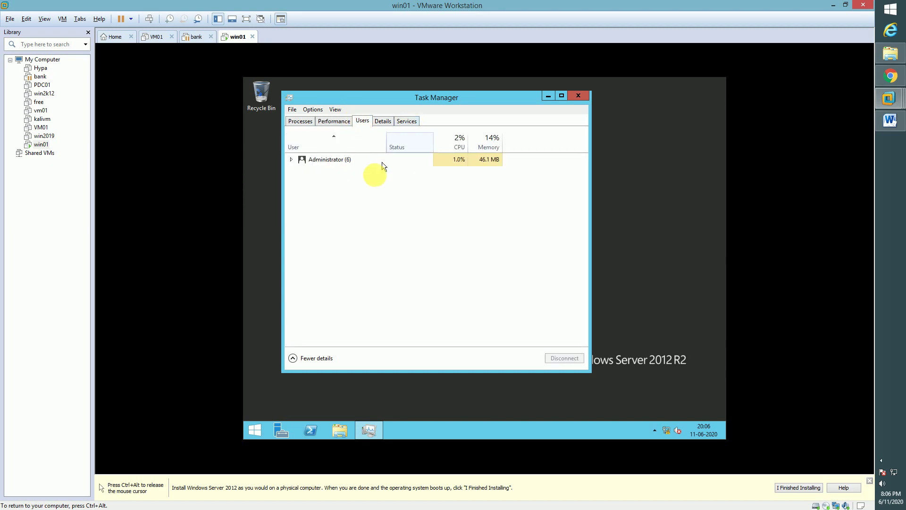
click(389, 121)
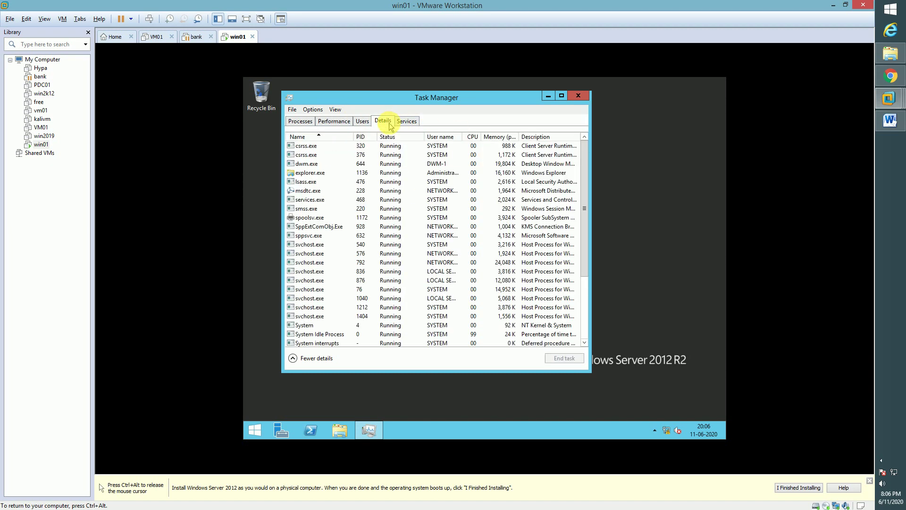
Review the server's services sorted by status, recheck the process details and close Task Manager
click(407, 123)
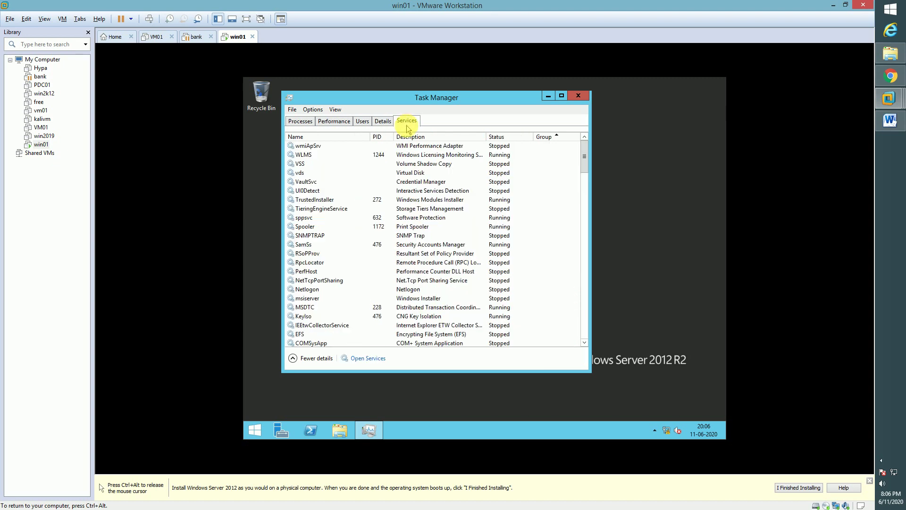
click(506, 137)
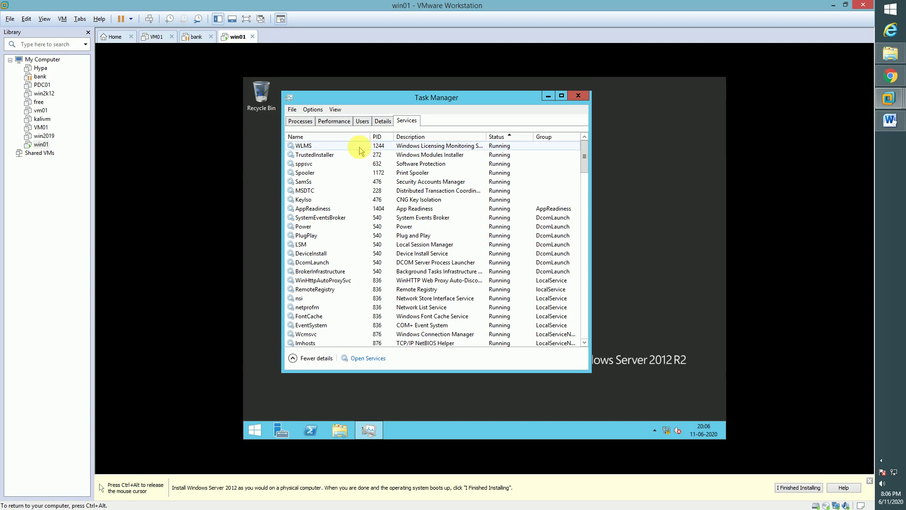
scroll(358, 156, down, 20)
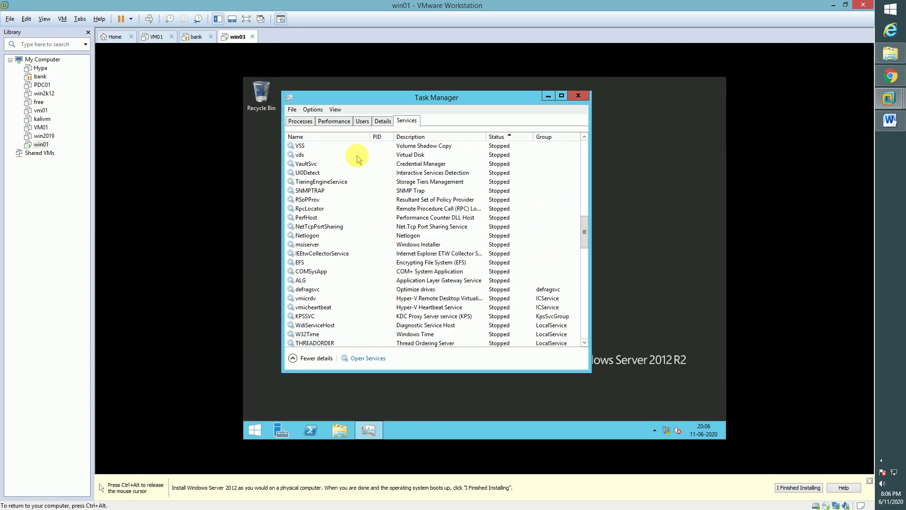
scroll(357, 160, down, 14)
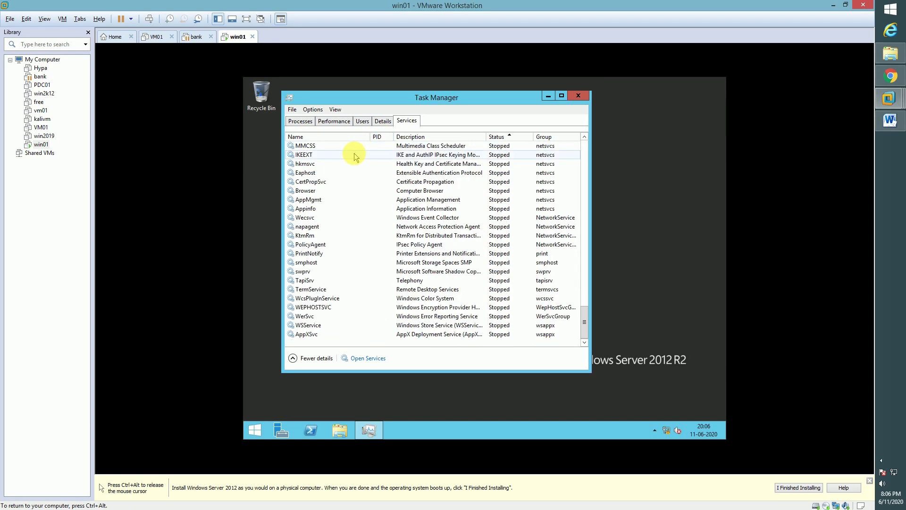
scroll(355, 162, up, 7)
scroll(356, 162, up, 20)
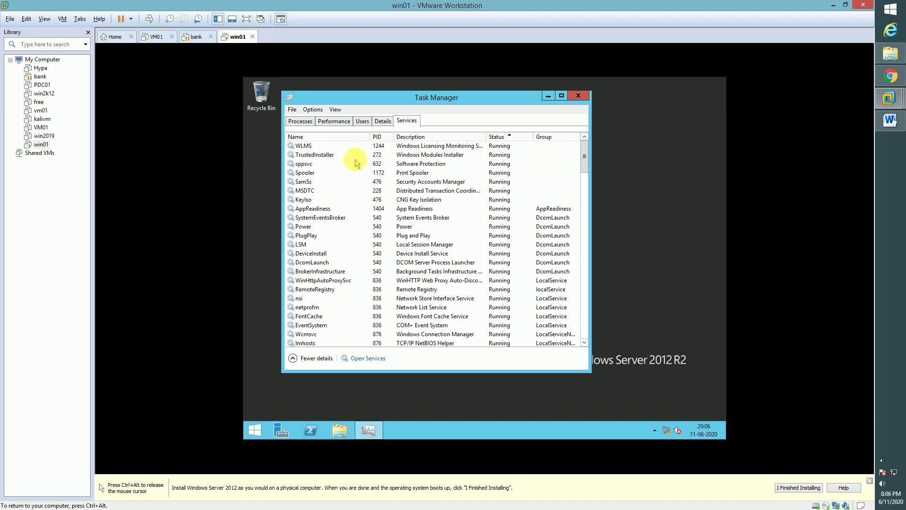
click(381, 121)
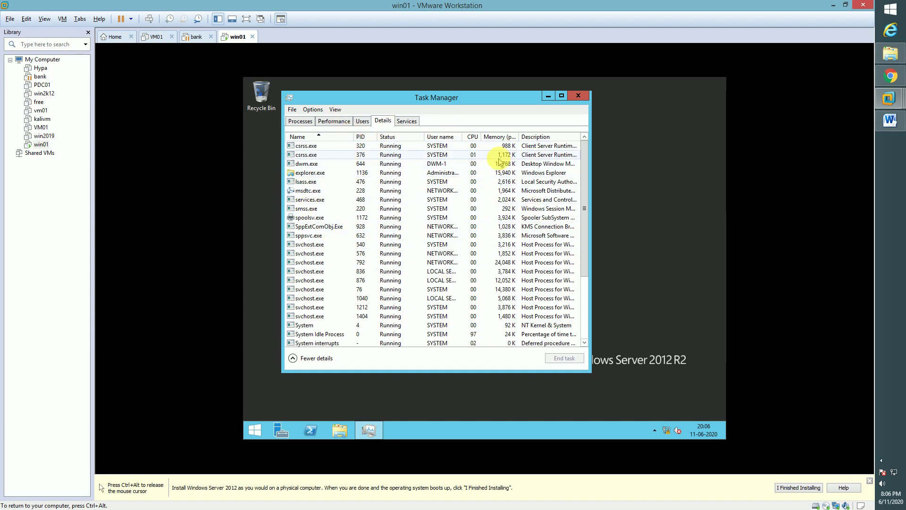
click(579, 96)
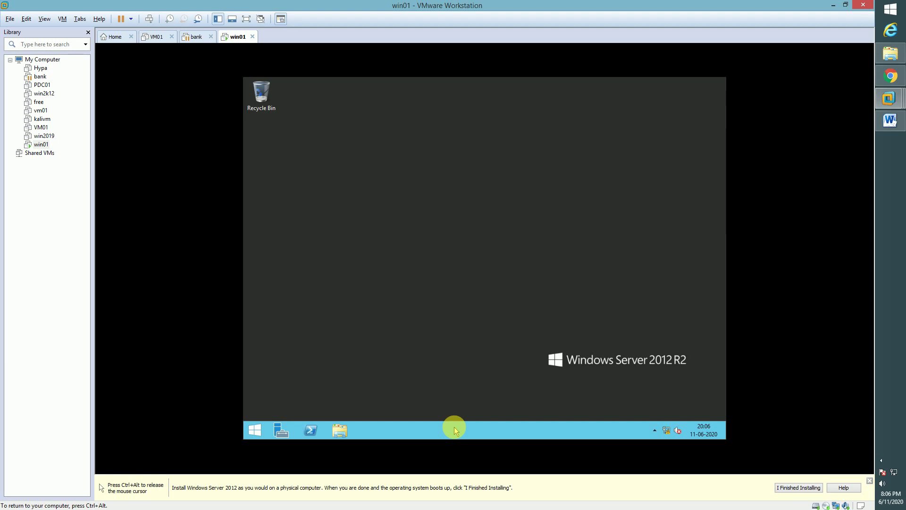
key(ctrl+alt)
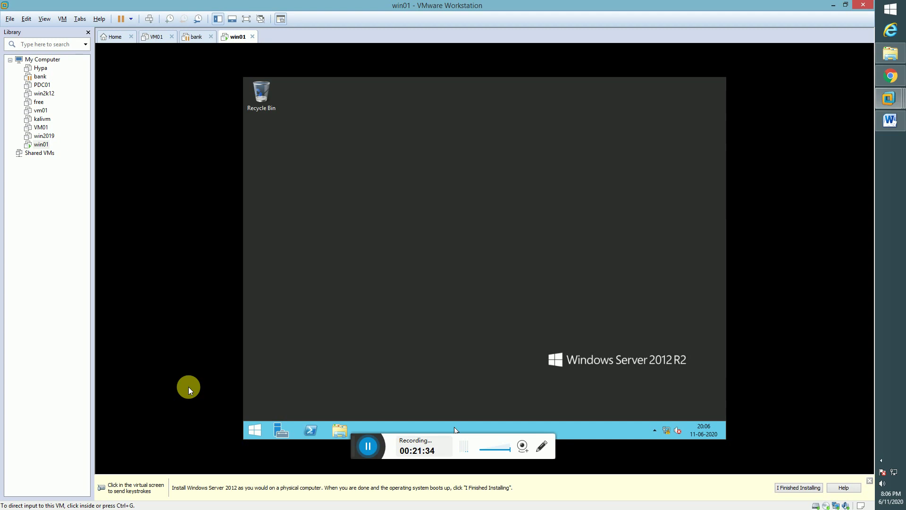
click(367, 447)
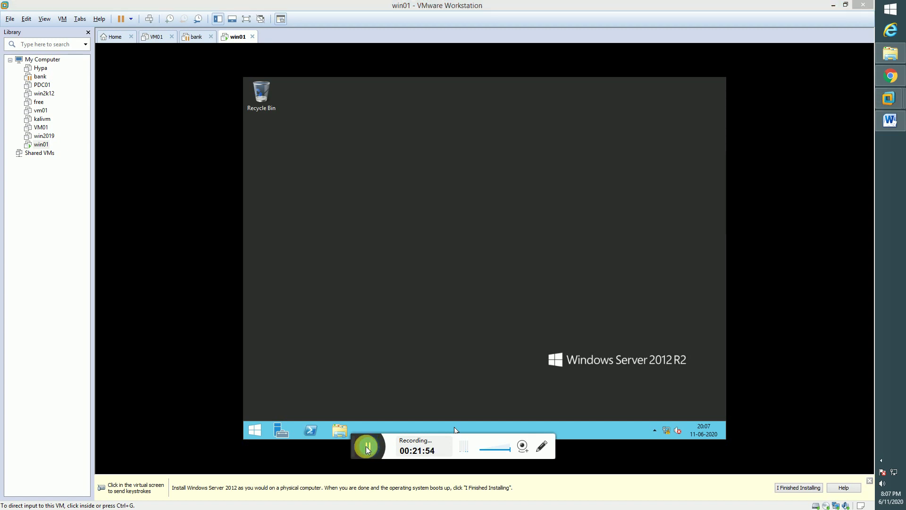